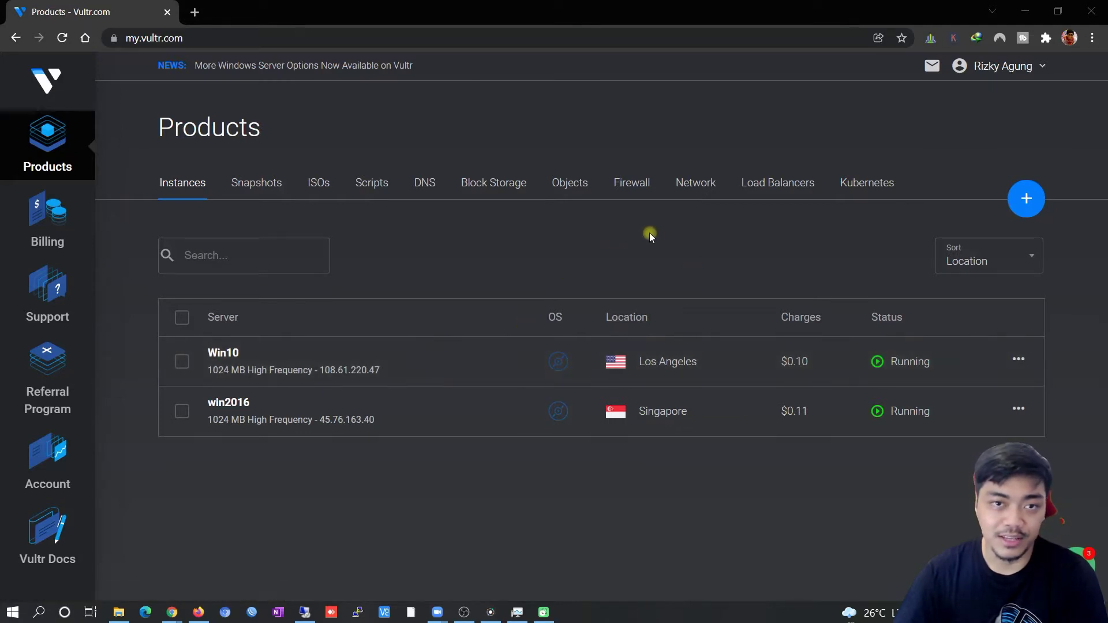
Open the win2016 instance's console and maximize the console window.
left_click(234, 406)
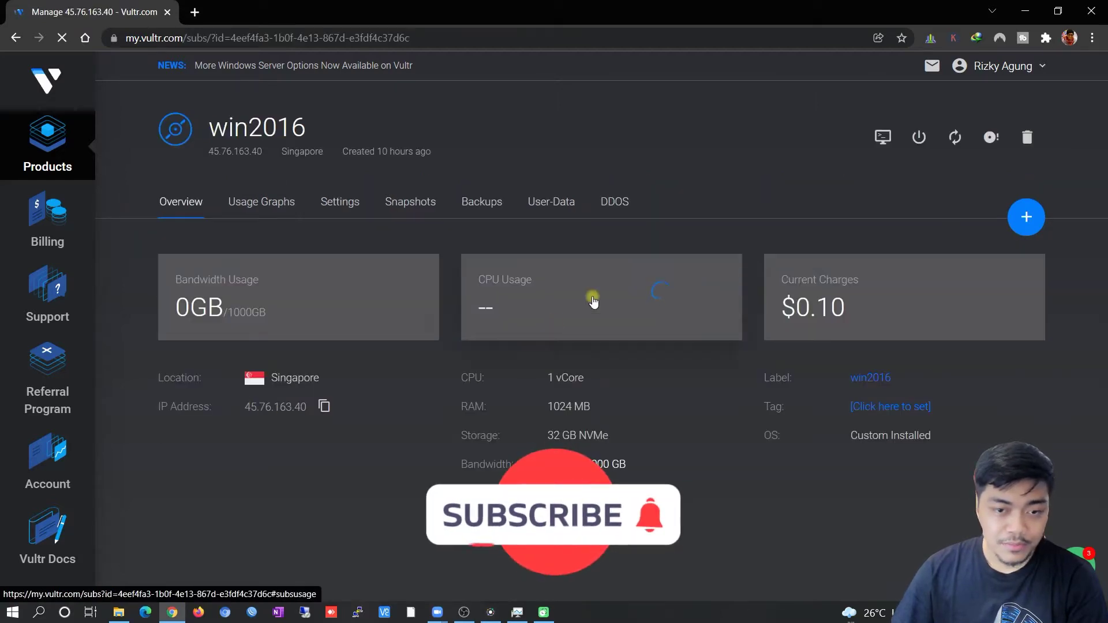
left_click(883, 137)
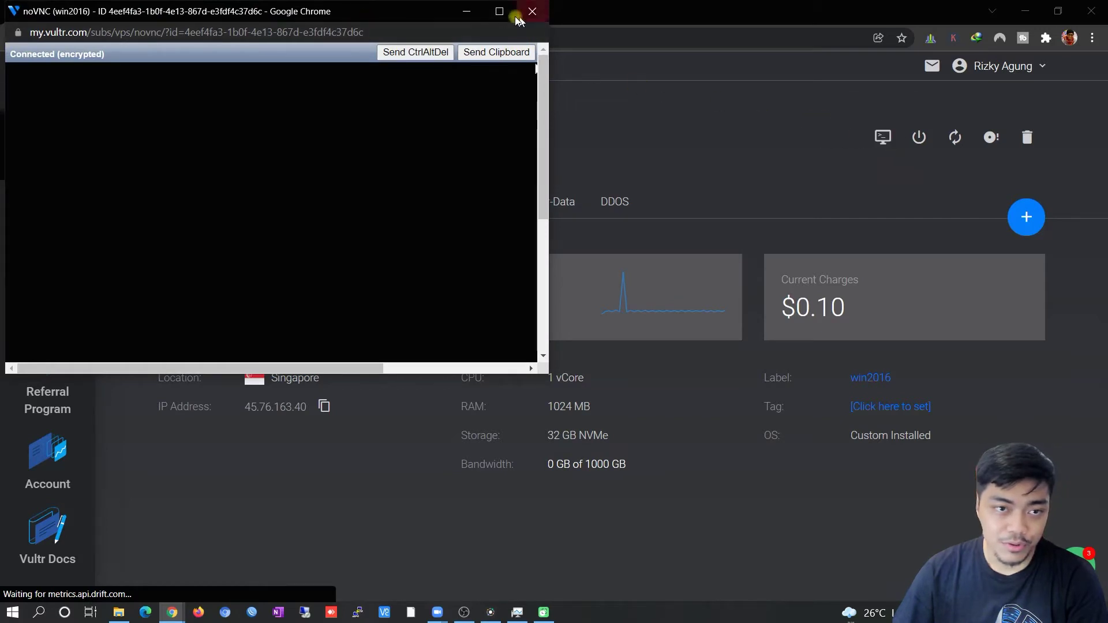
left_click(498, 11)
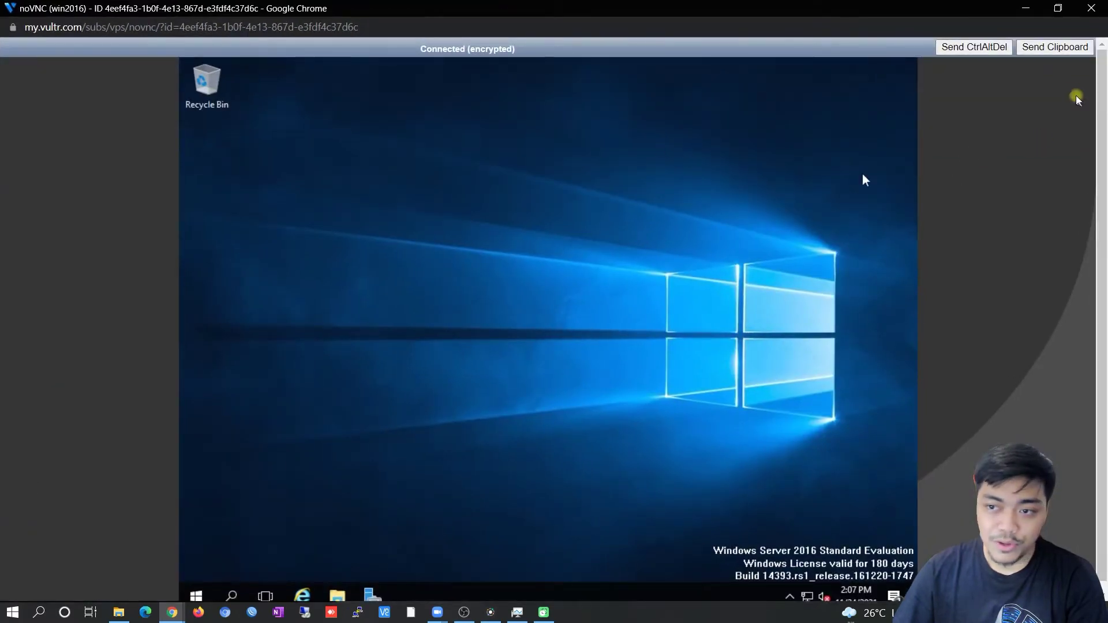
mouse_move(1101, 63)
left_mouse_down()
mouse_move(1103, 161)
mouse_move(1106, 57)
left_mouse_up()
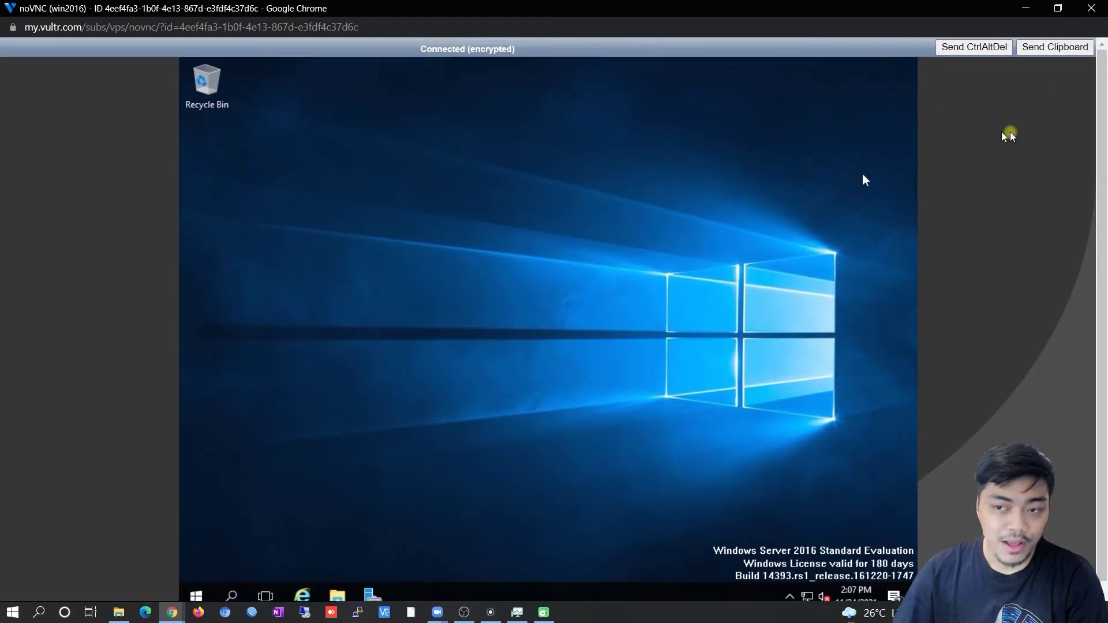
left_click_drag(1103, 114, 1097, 221)
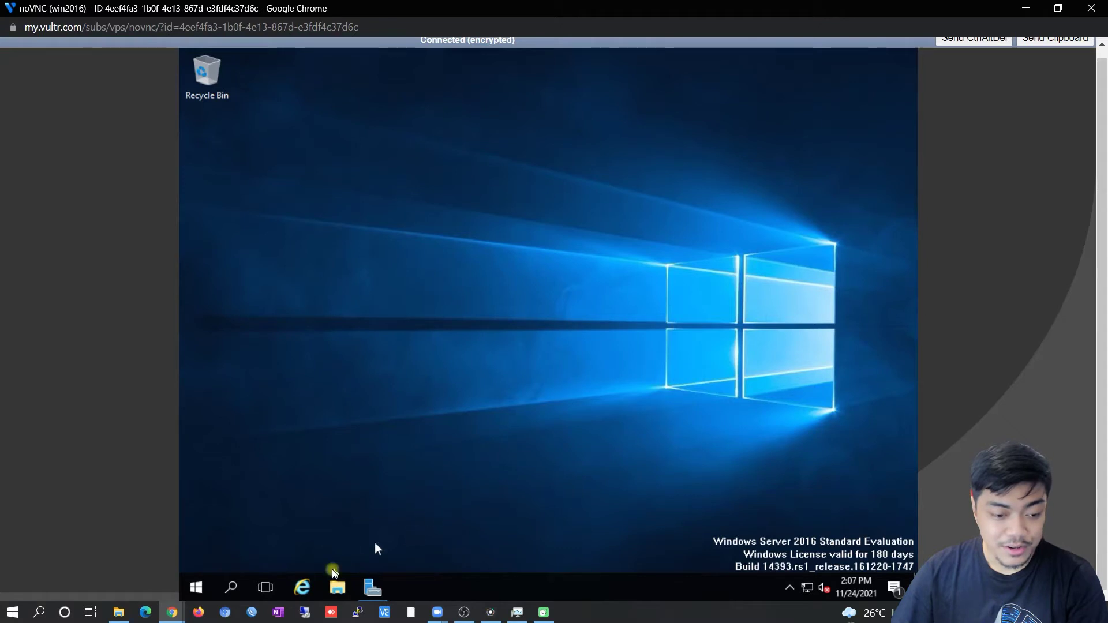
Search Windows on the server for "remot" and open the "Allow remote access to your computer" settings.
left_click(197, 587)
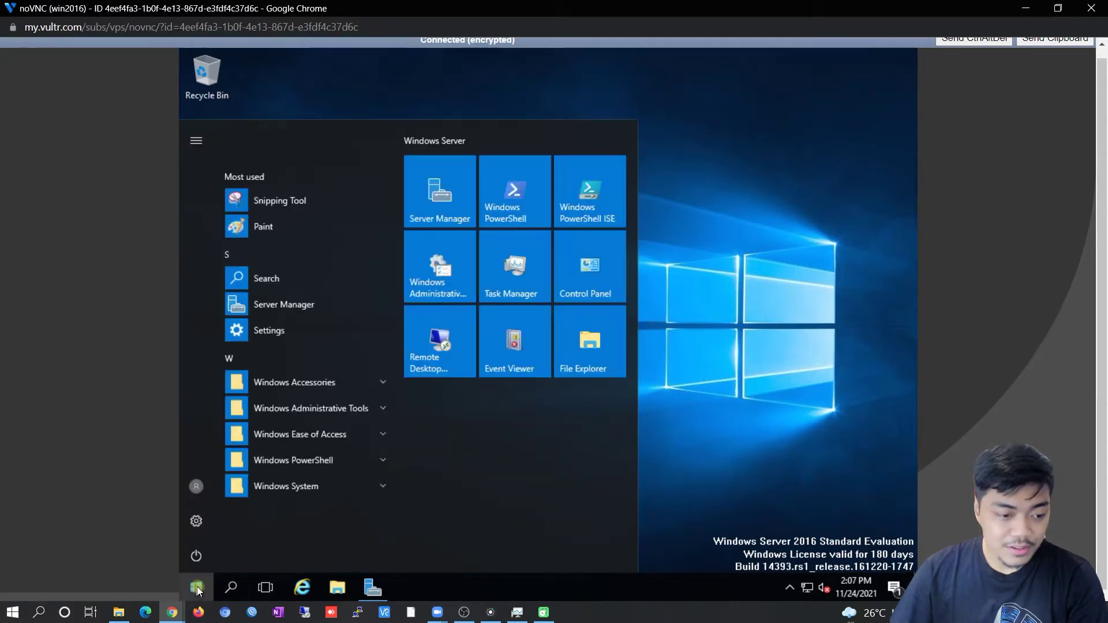
left_click(231, 579)
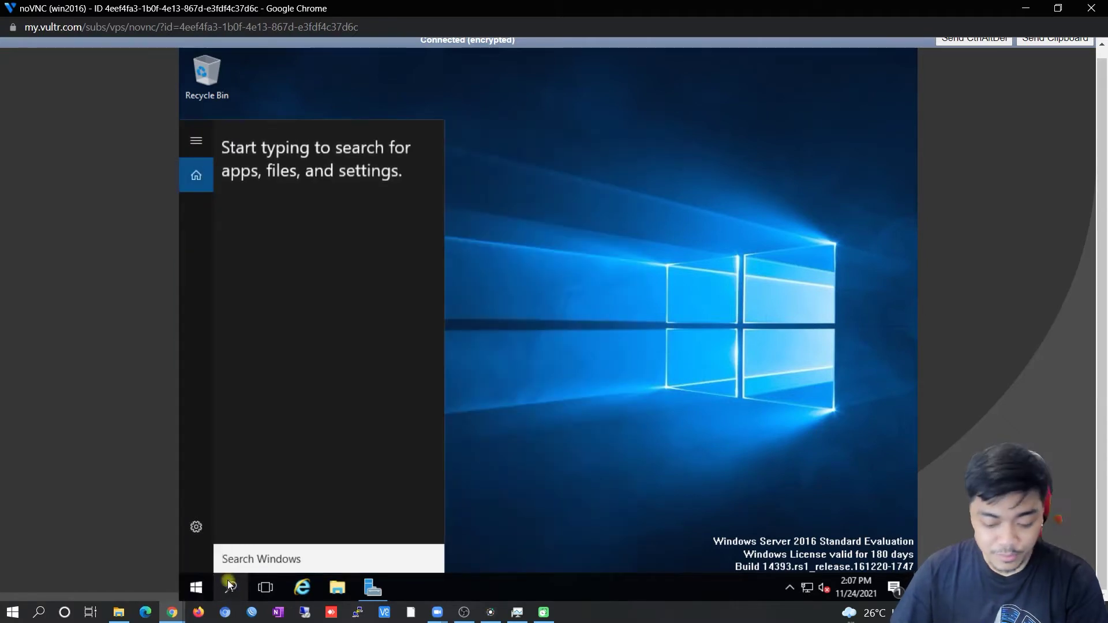
type("remote desktop")
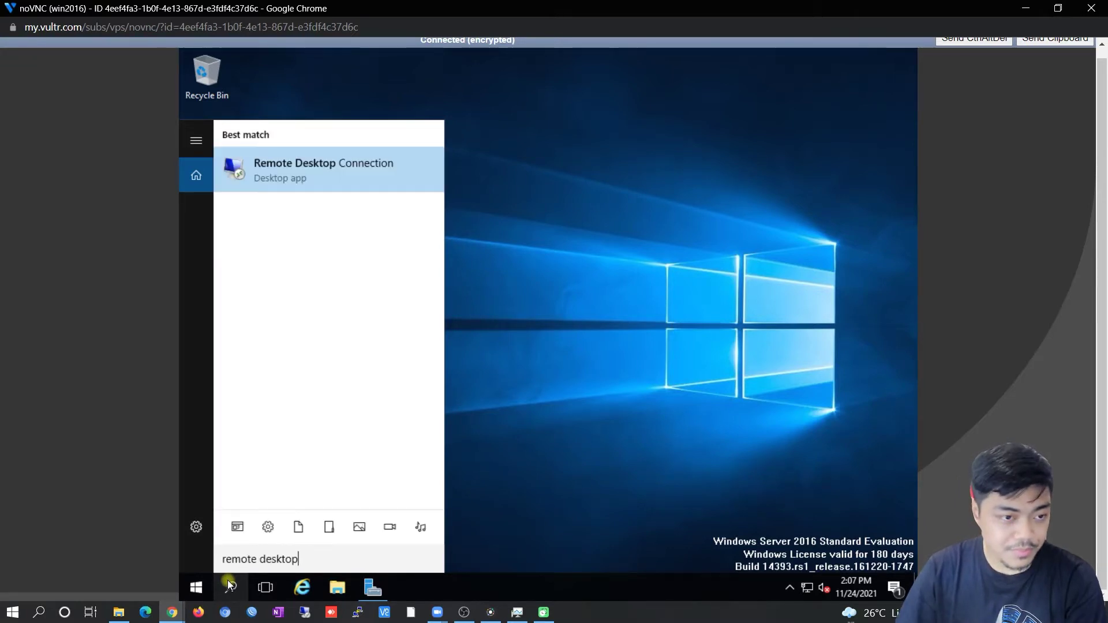
key("BackSpace")
key("BackSpace")
key("BackSpace")
key("BackSpace")
key("BackSpace")
key("BackSpace")
key("BackSpace")
key("BackSpace")
key("BackSpace")
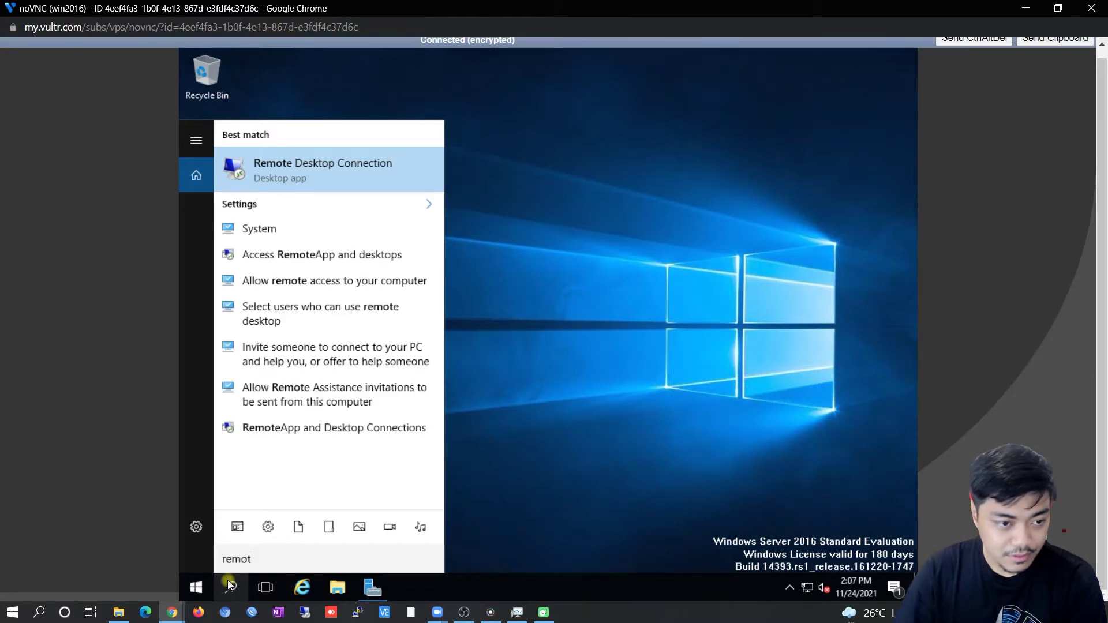
left_click(301, 284)
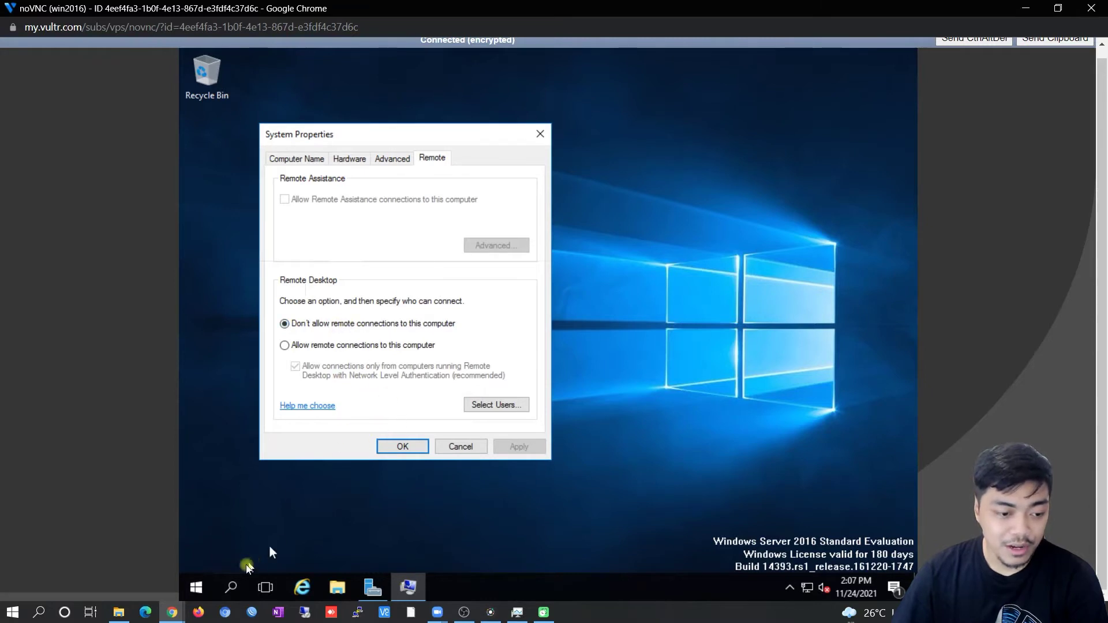
Search Windows for "allow remote access" and open the matching Control Panel setting again.
left_click(236, 587)
type("allow remote ")
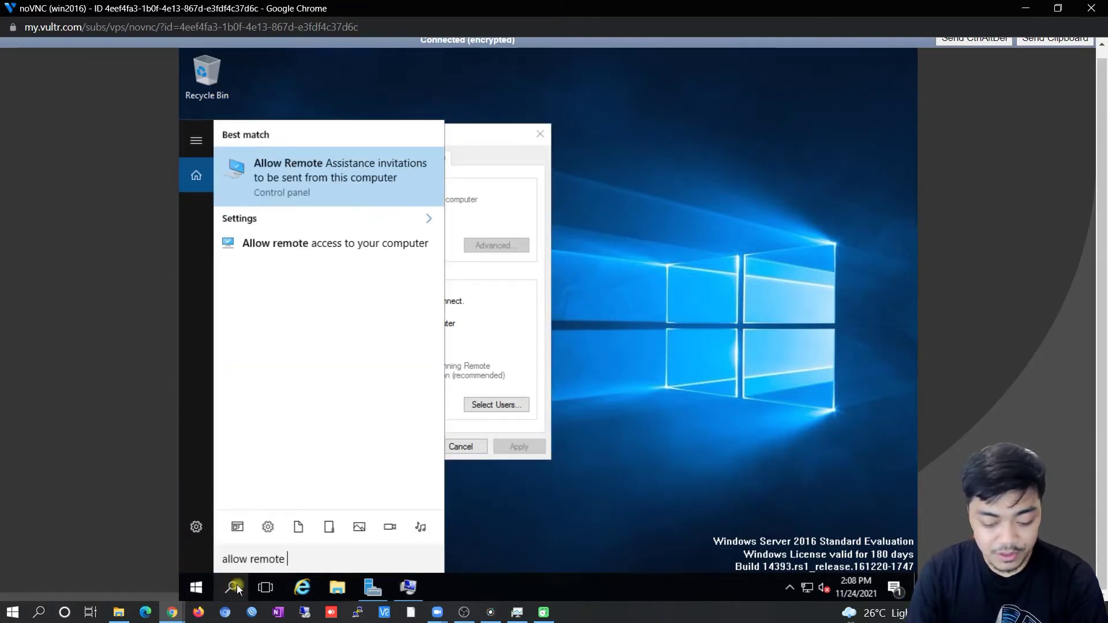
type("access")
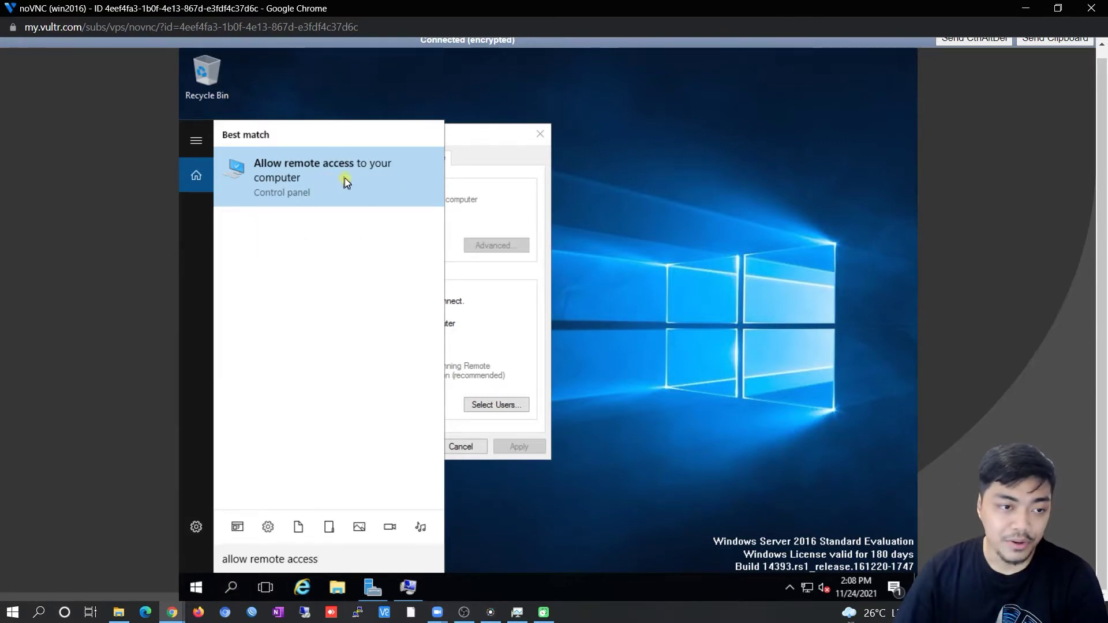
left_click(361, 181)
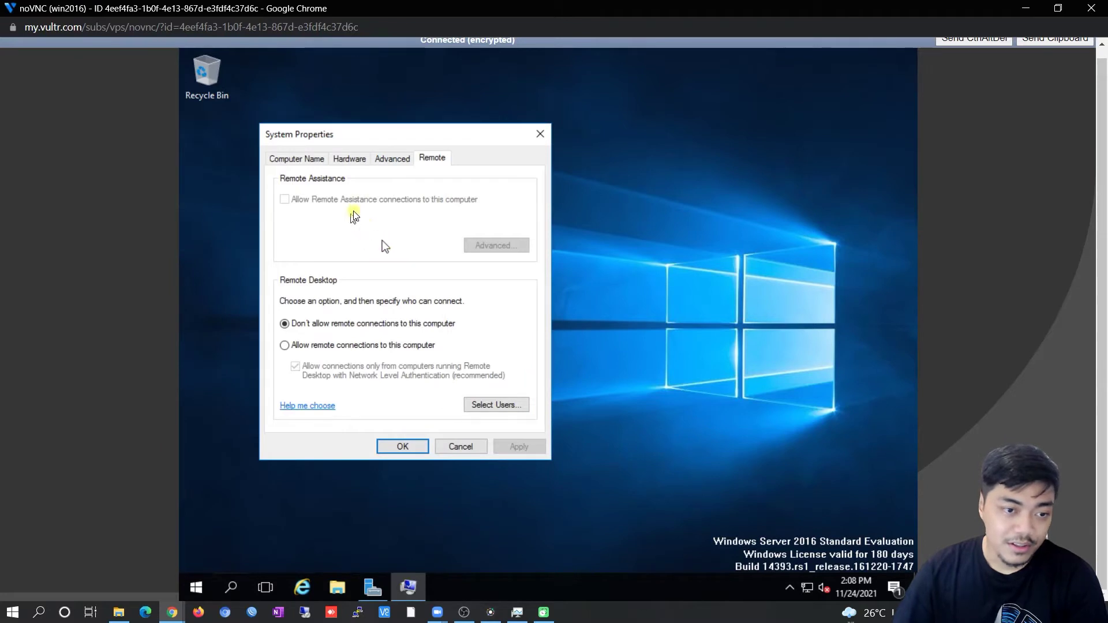
Allow remote connections to this computer, accept the firewall exception, and apply the System Properties change.
left_click(319, 348)
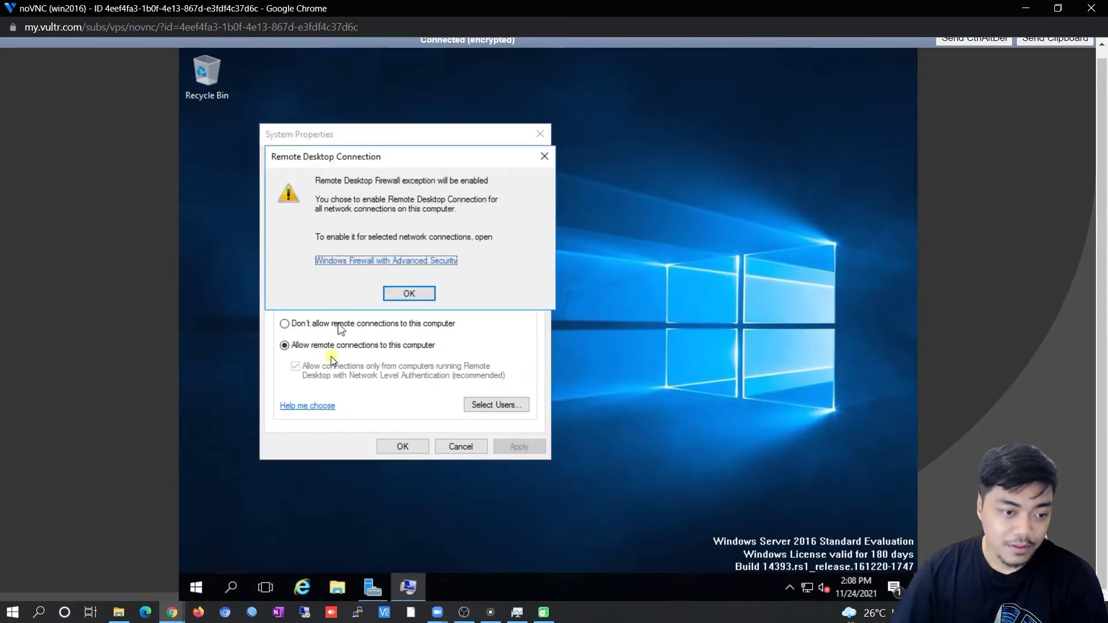
left_click(409, 293)
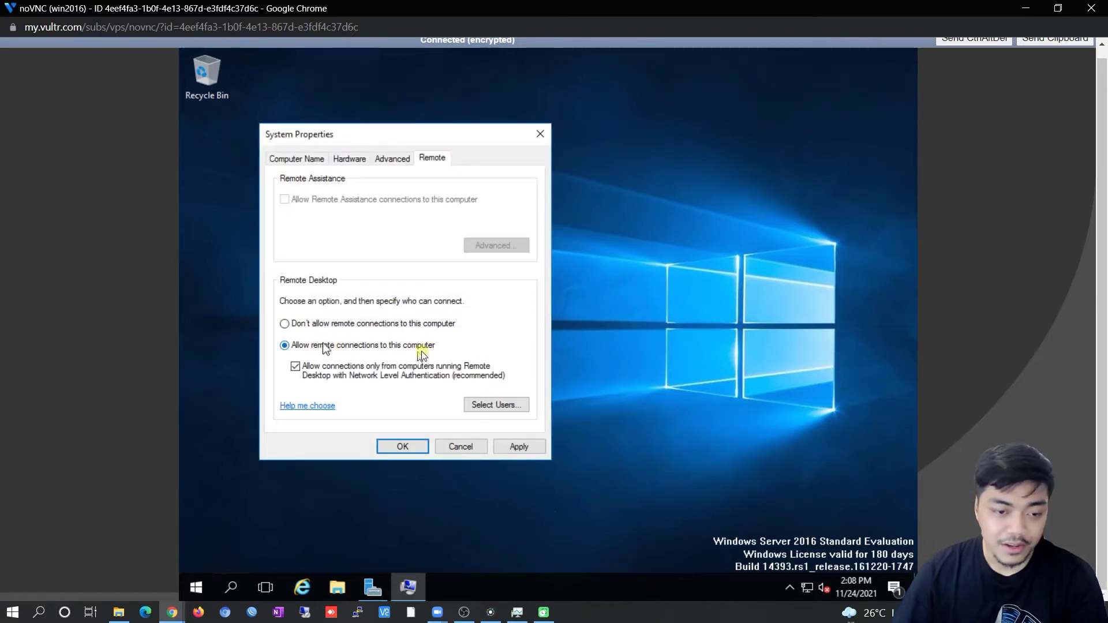
left_click(406, 444)
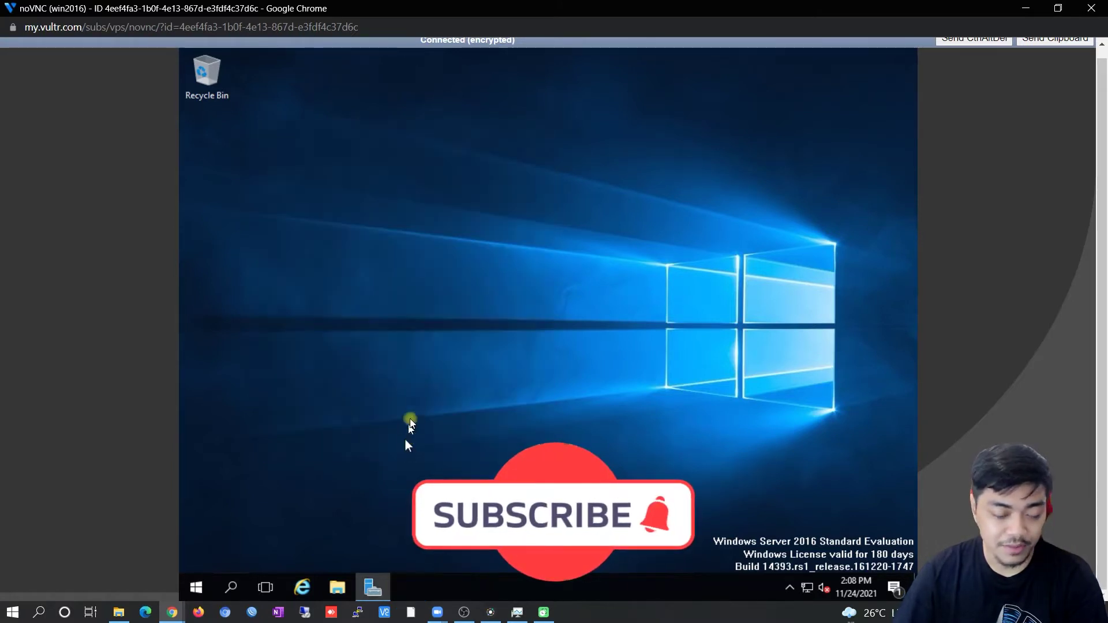
left_click(418, 385)
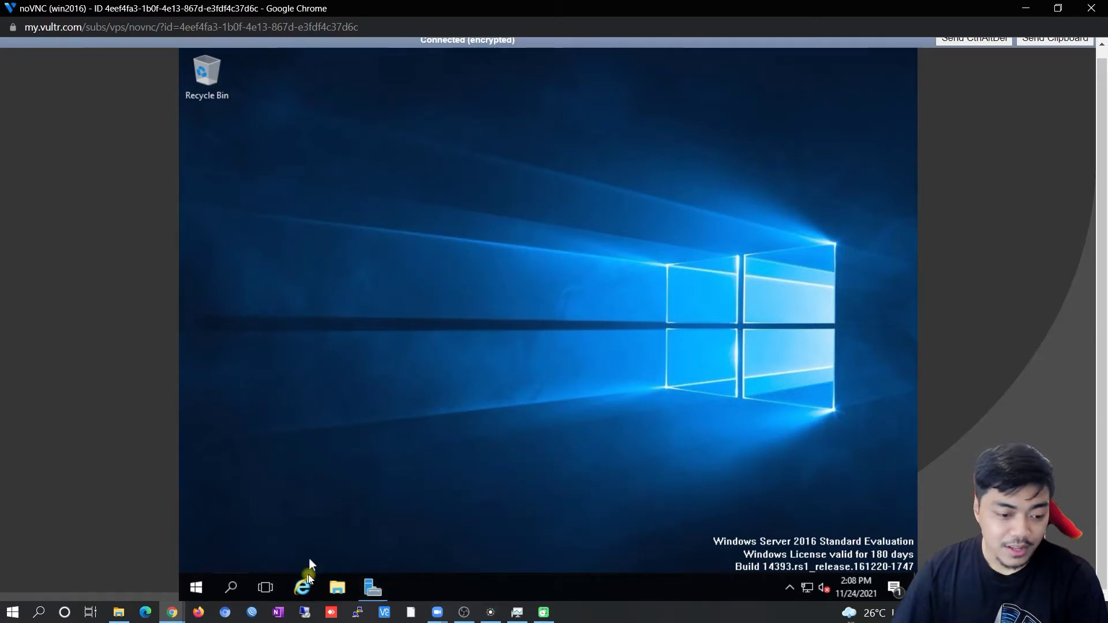
Copy the win2016 instance's IP address 45.76.163.40 from its overview page and try connecting to it with Remote Desktop Connection.
mouse_move(172, 611)
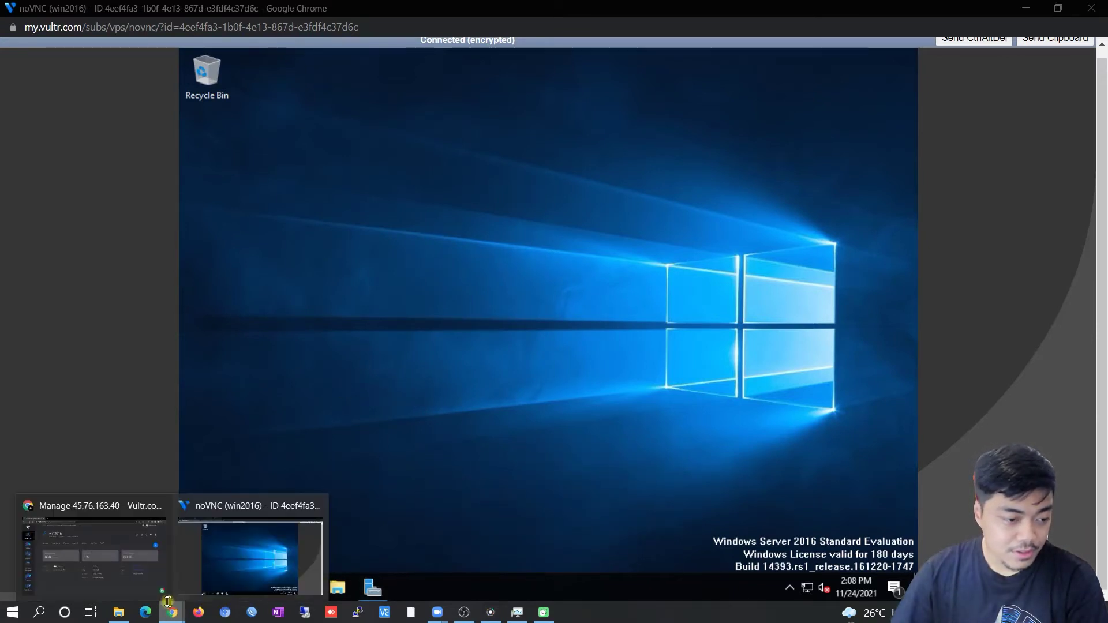
left_click(126, 560)
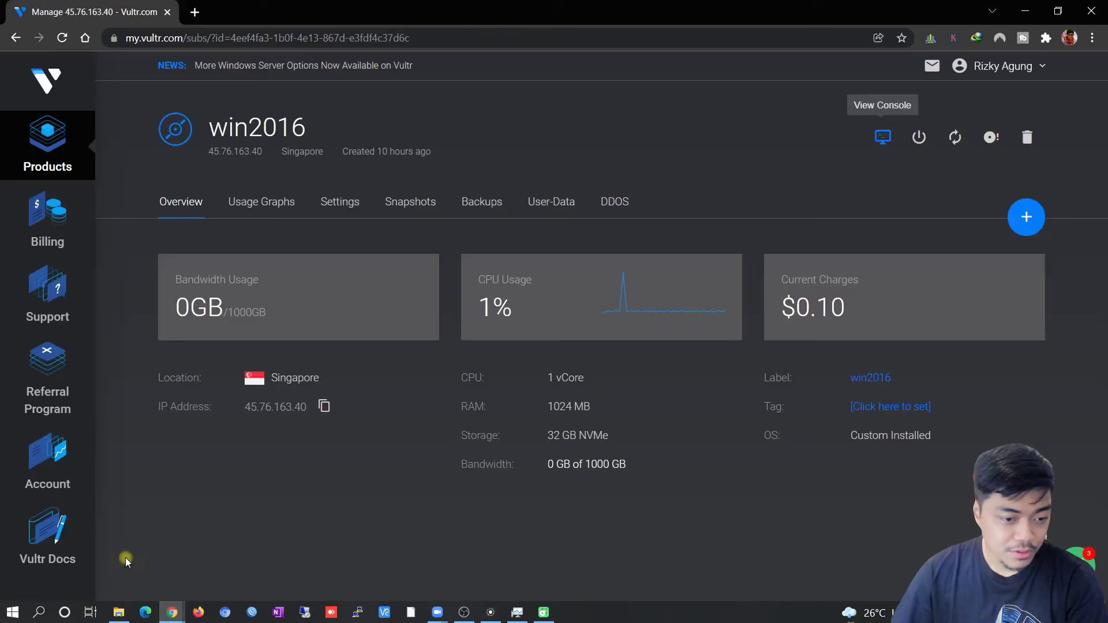
left_click(324, 405)
left_click(304, 611)
key("ctrl+v")
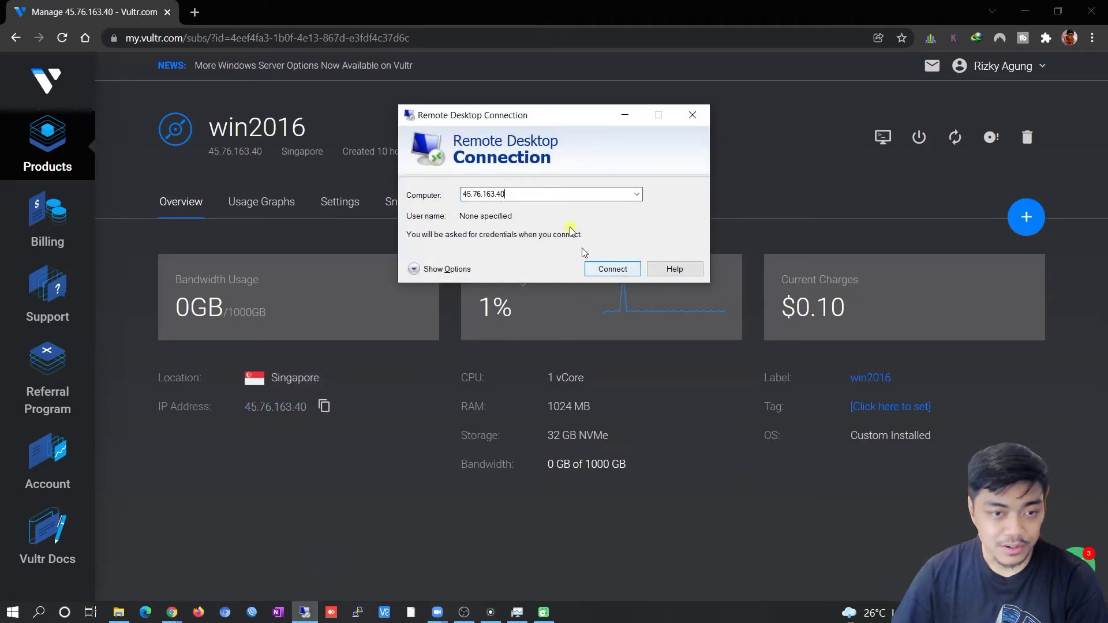
left_click_drag(564, 119, 558, 122)
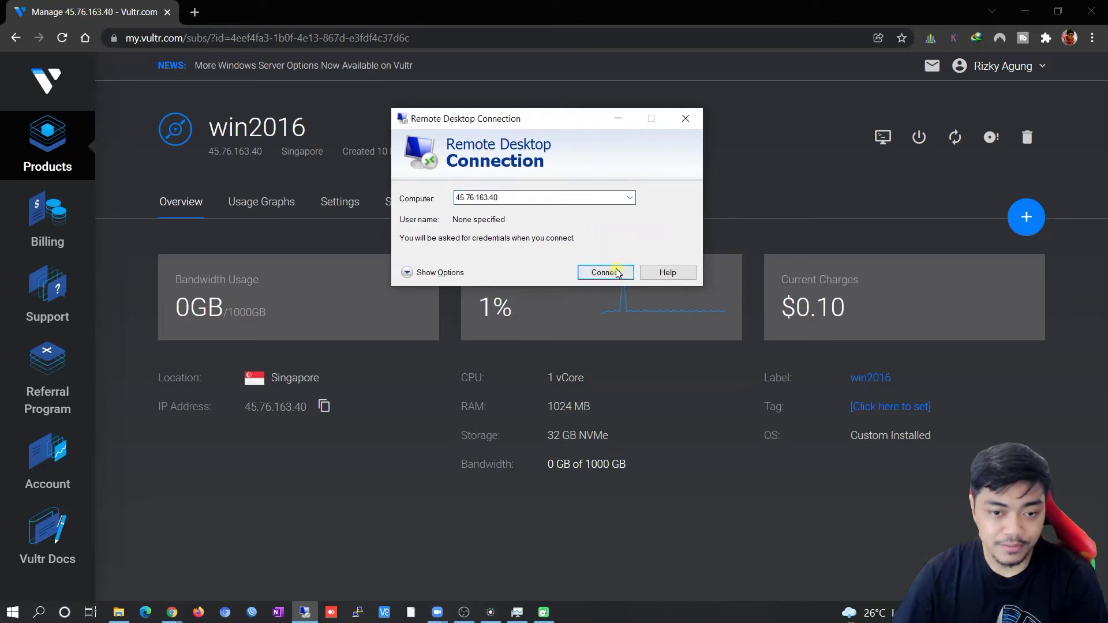
left_click(615, 268)
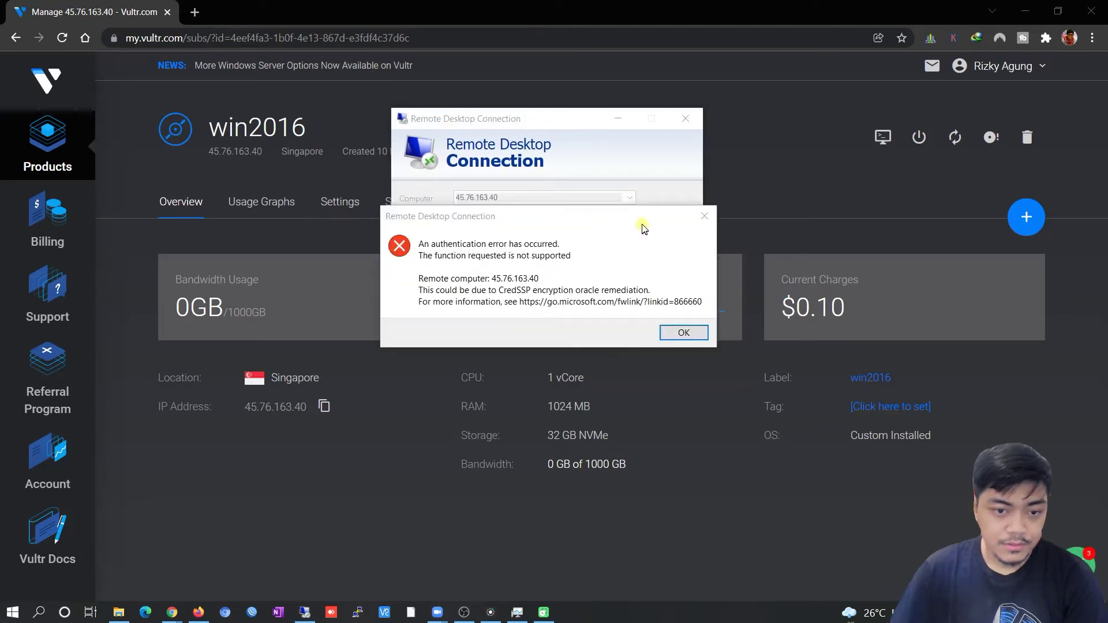
left_click_drag(540, 217, 524, 217)
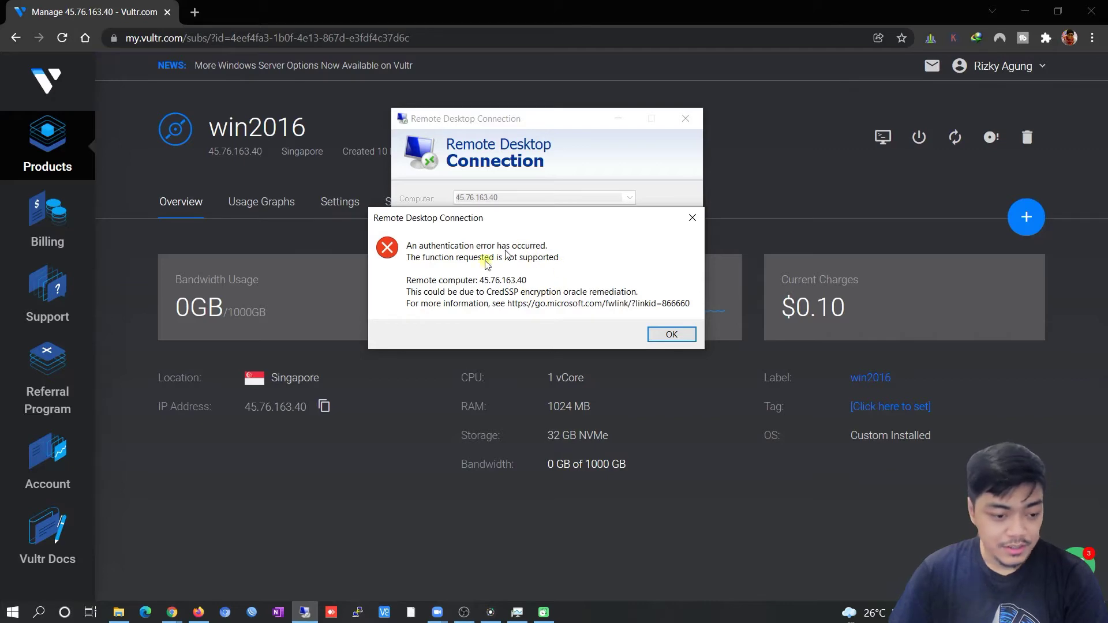
Switch back to the win2016 console and review the Windows Update status.
left_click(172, 615)
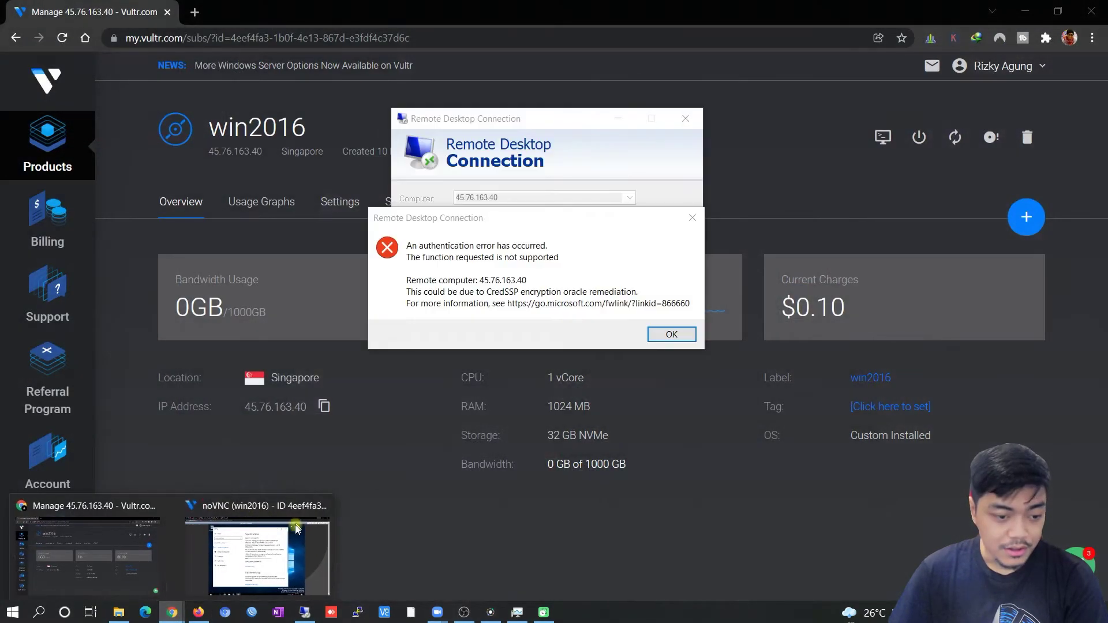
left_click(296, 551)
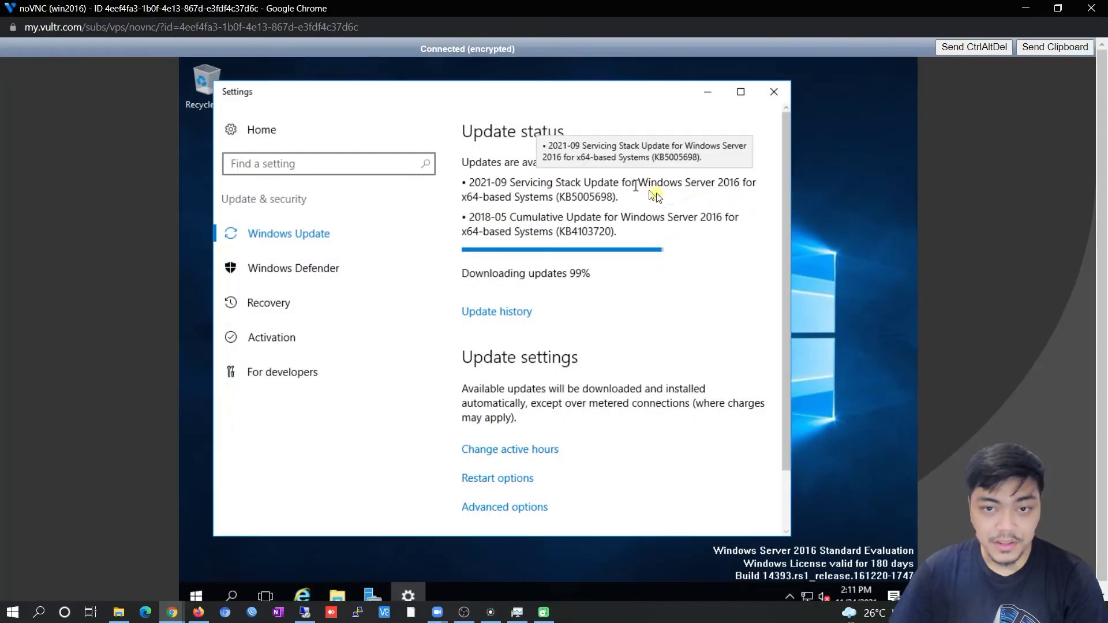
left_click_drag(785, 174, 784, 137)
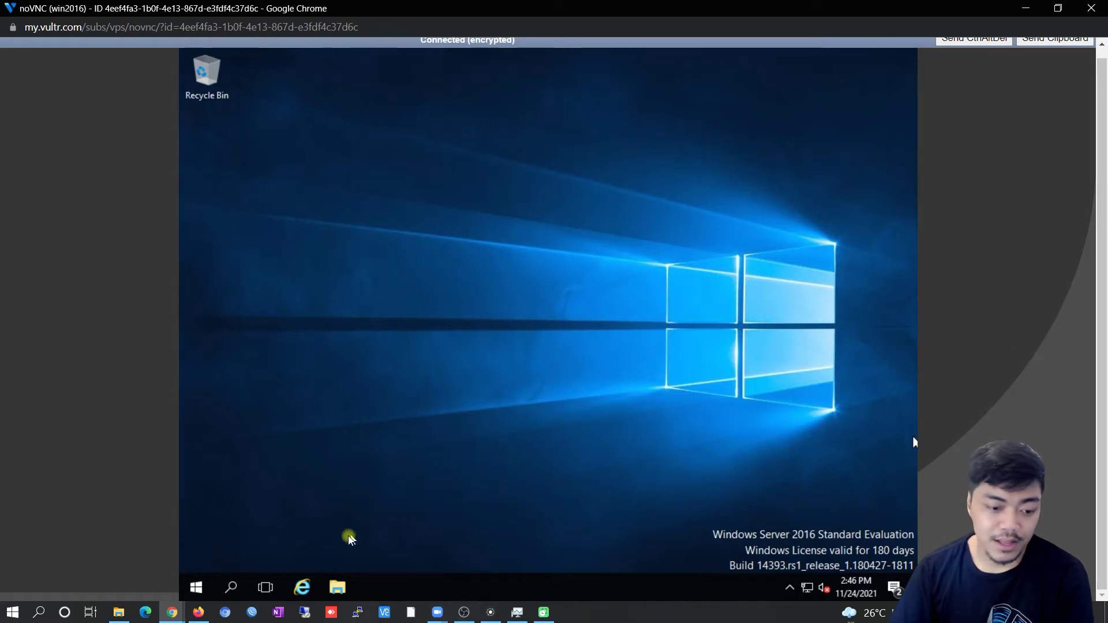
Connect to 45.76.163.40 with Remote Desktop Connection, entering the administrator password and accepting the untrusted certificate, and dismiss the updates notification.
left_click(305, 612)
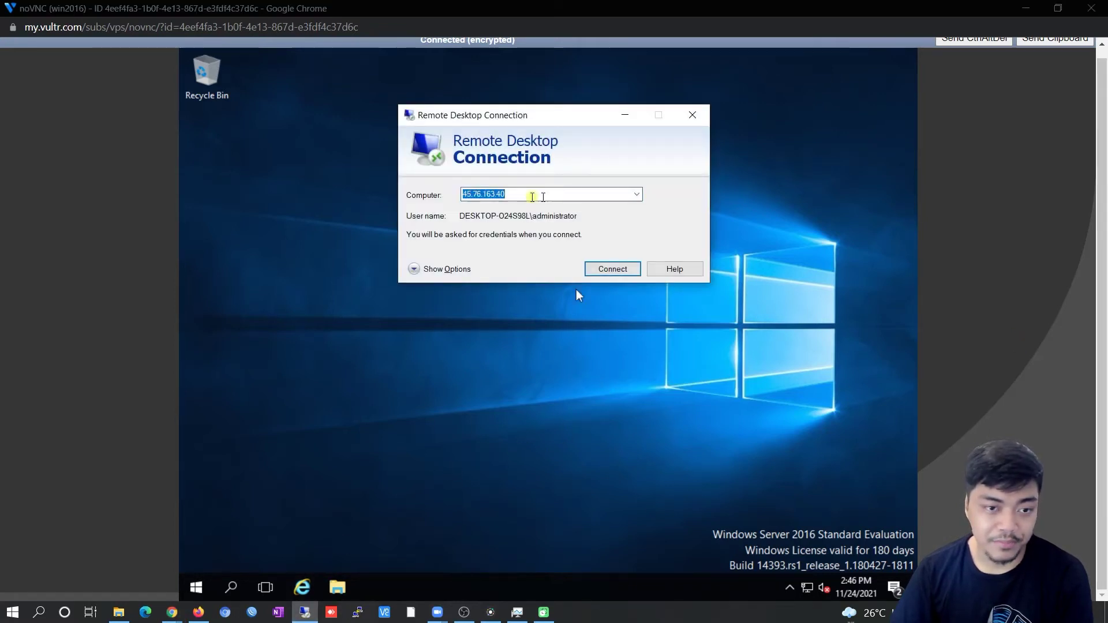
left_click(612, 269)
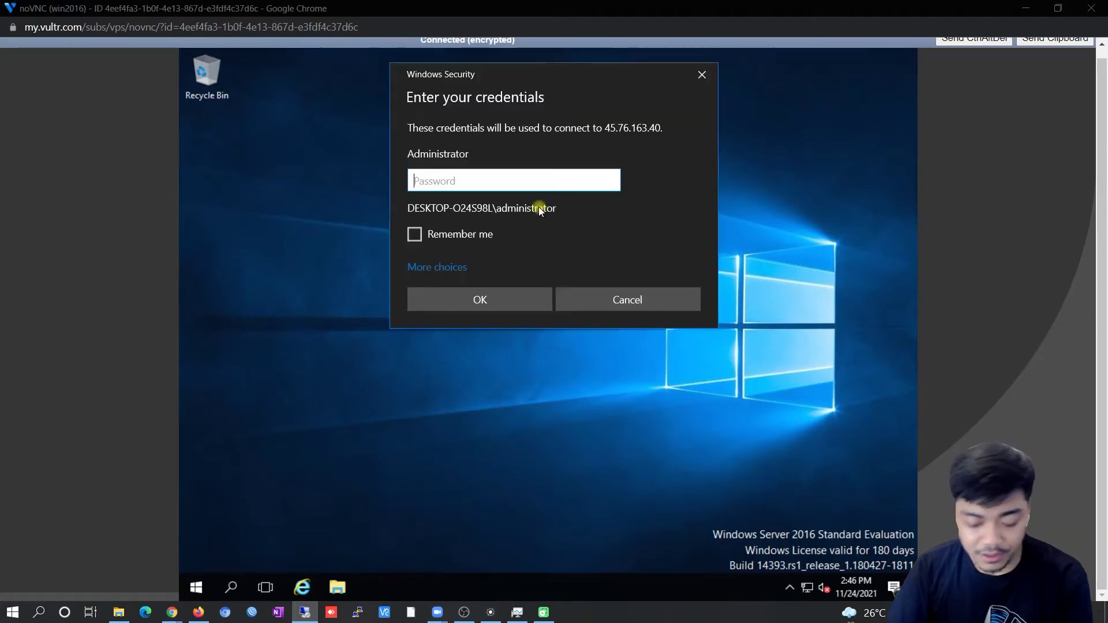
type("••••••••")
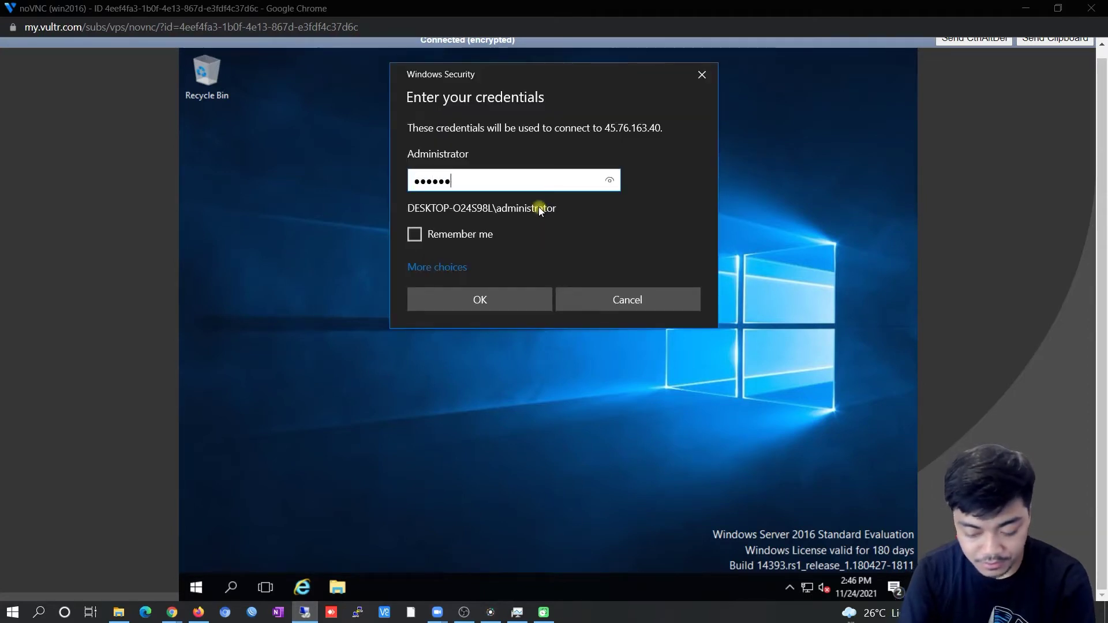
type("••••••")
key("Return")
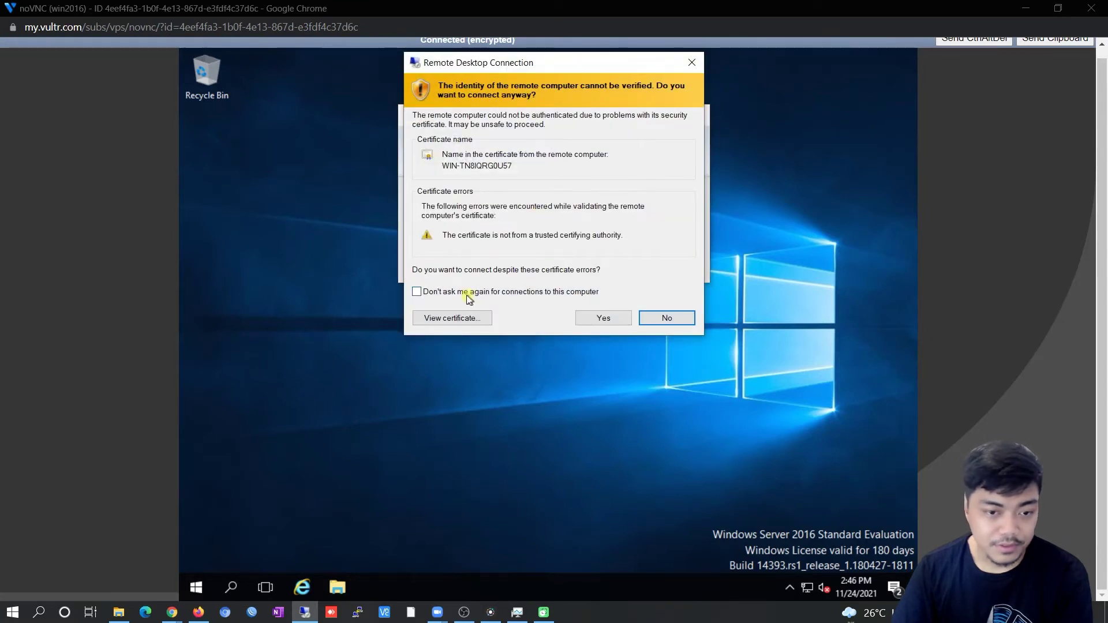
left_click(603, 318)
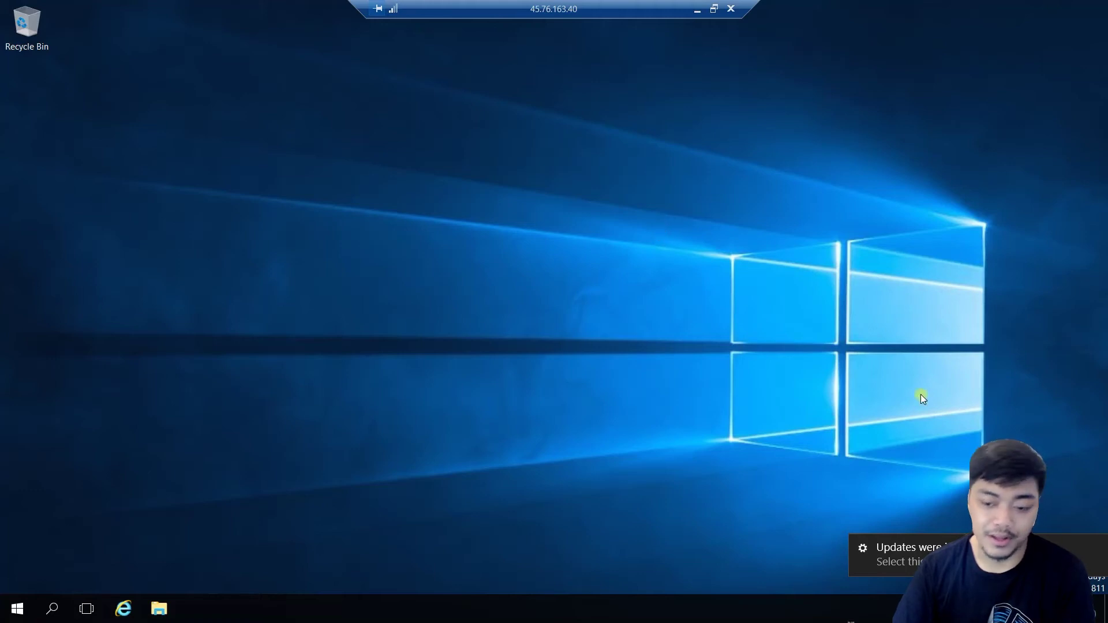
left_click(1096, 547)
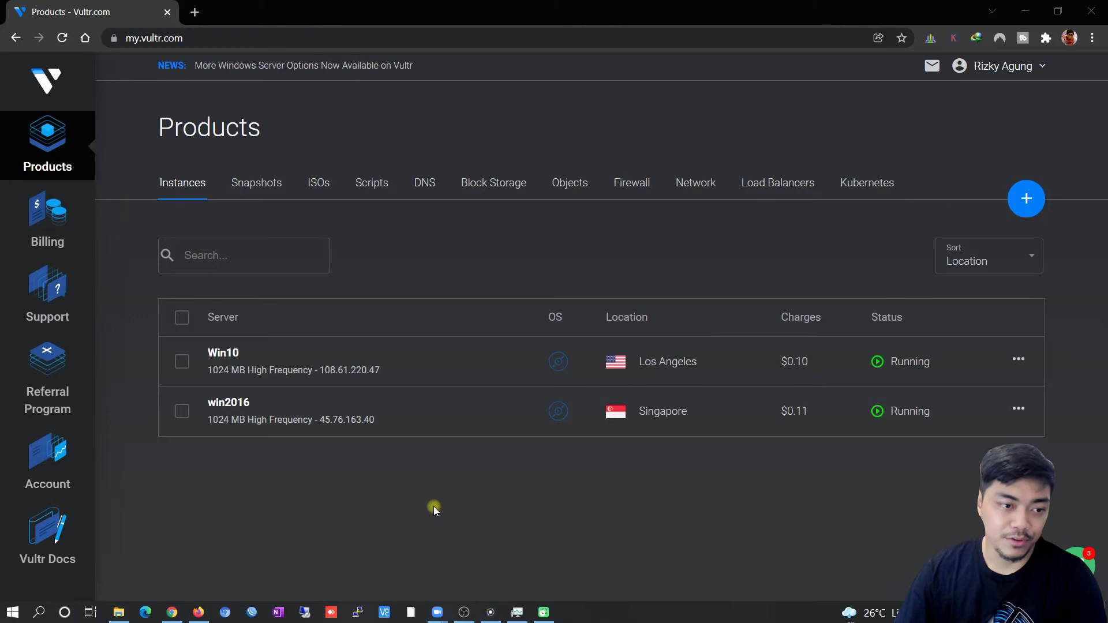
Open the Win10 instance's console from the Vultr products list and maximize the console window.
left_click(240, 356)
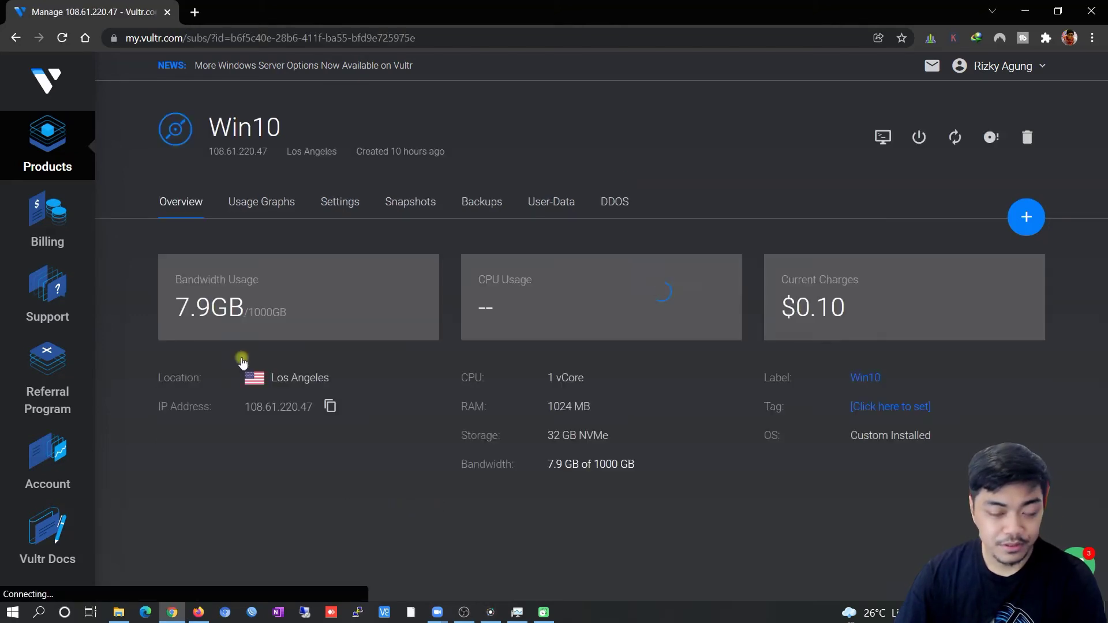
left_click(883, 138)
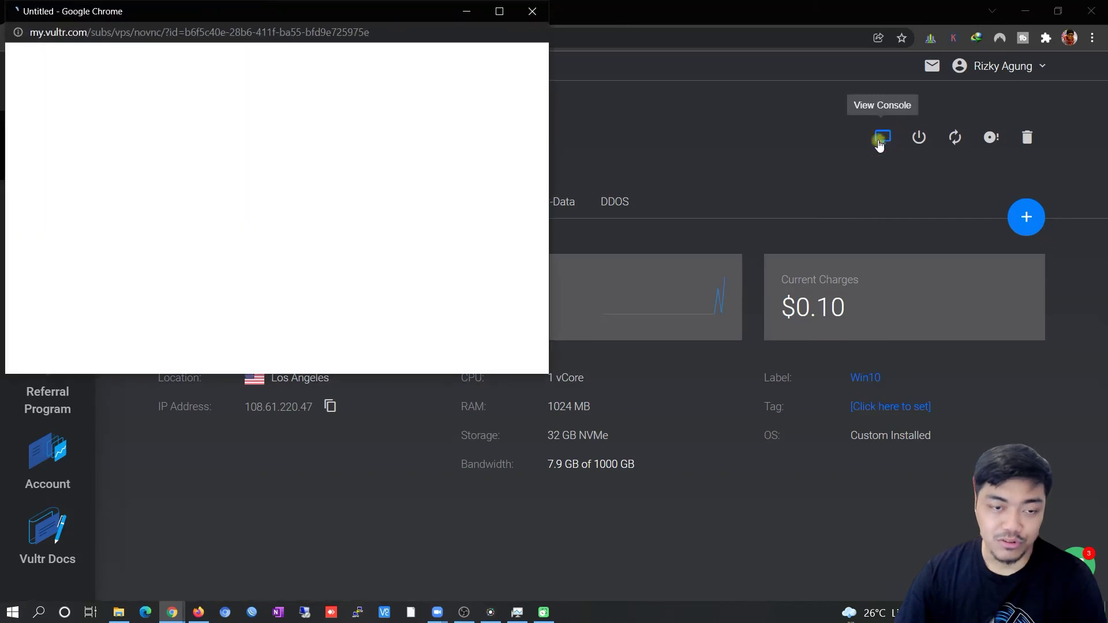
left_click(499, 11)
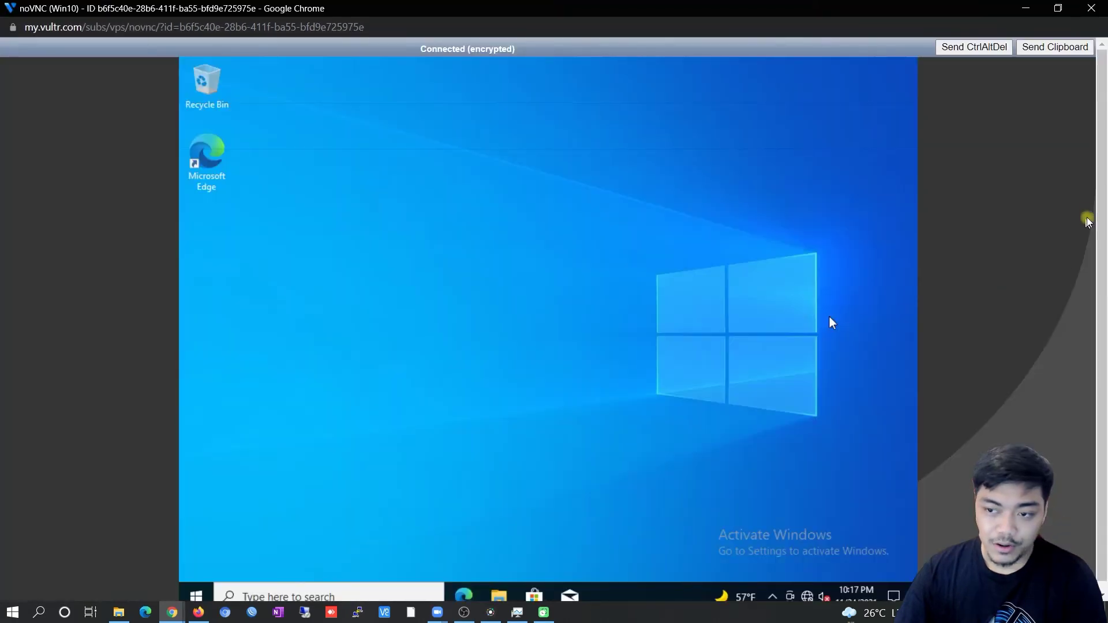
Find and open Remote desktop settings in the Win10 console and enable Remote Desktop, confirming the change.
left_click_drag(1101, 202, 1101, 248)
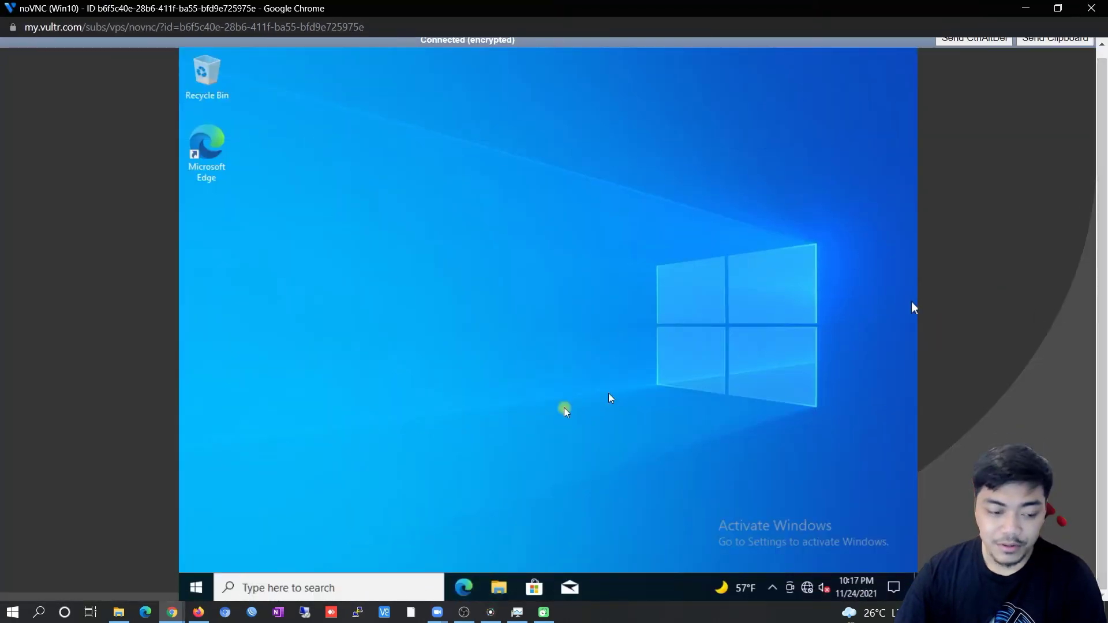
left_click(198, 587)
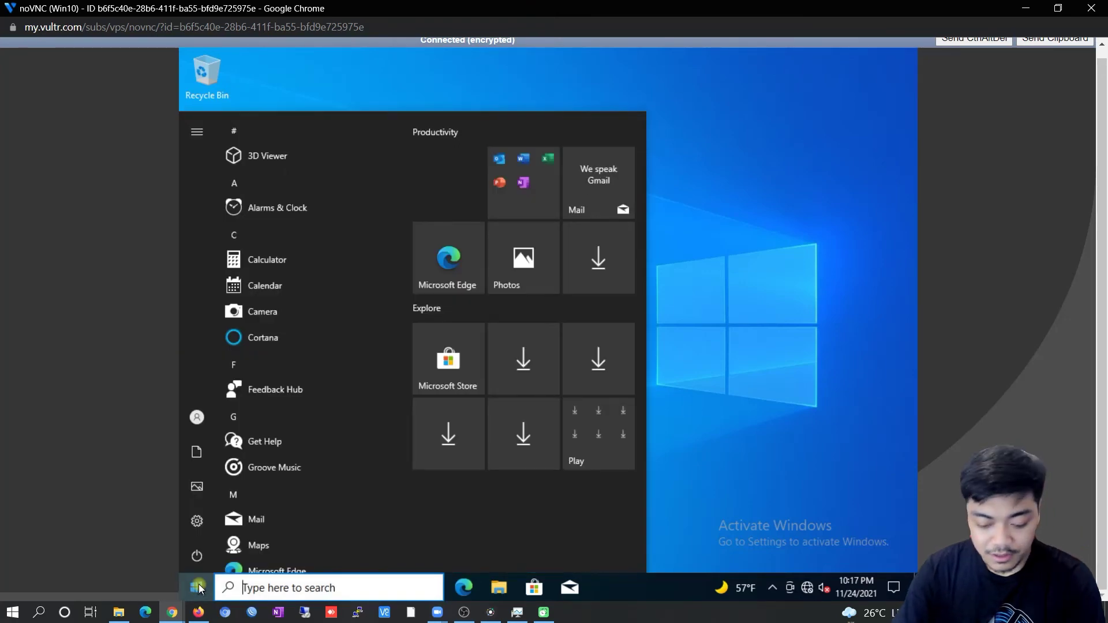
type("remote")
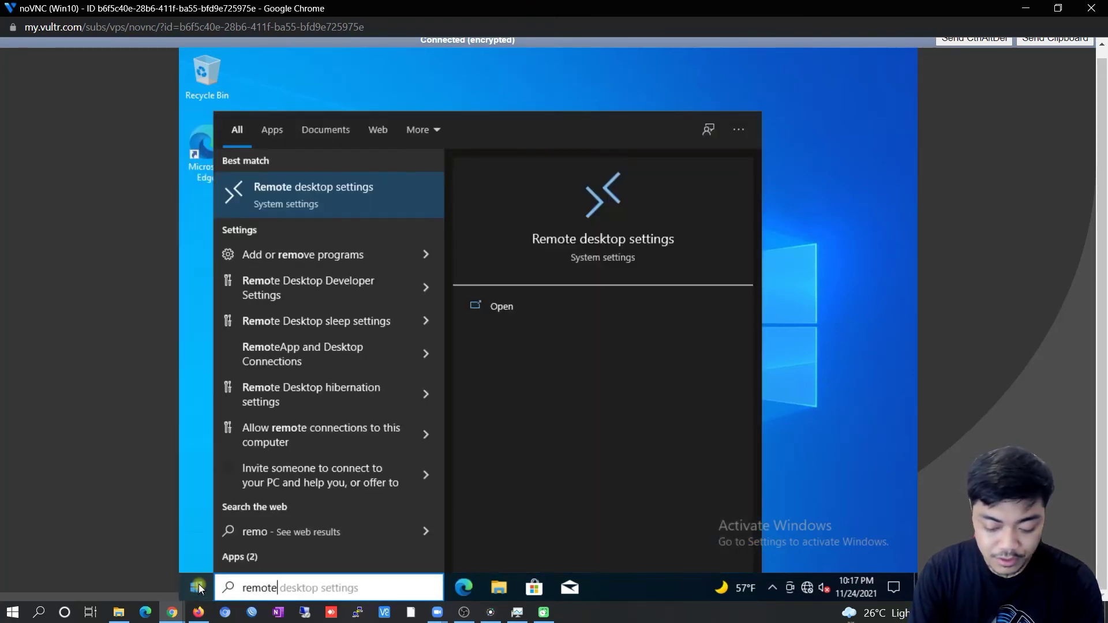
type(" desktop ")
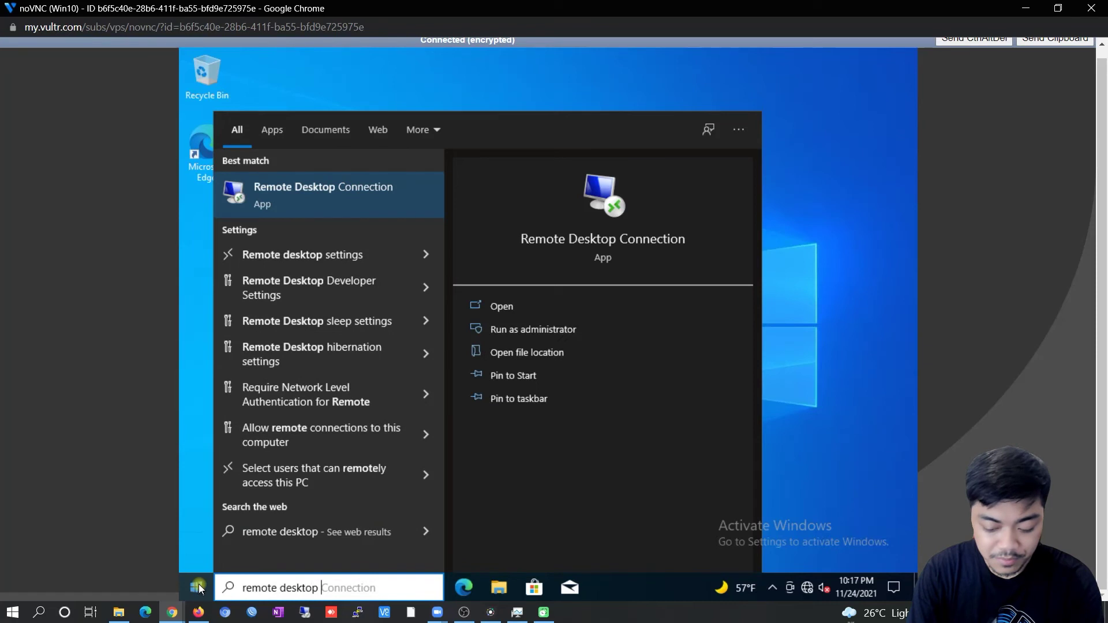
type("setting")
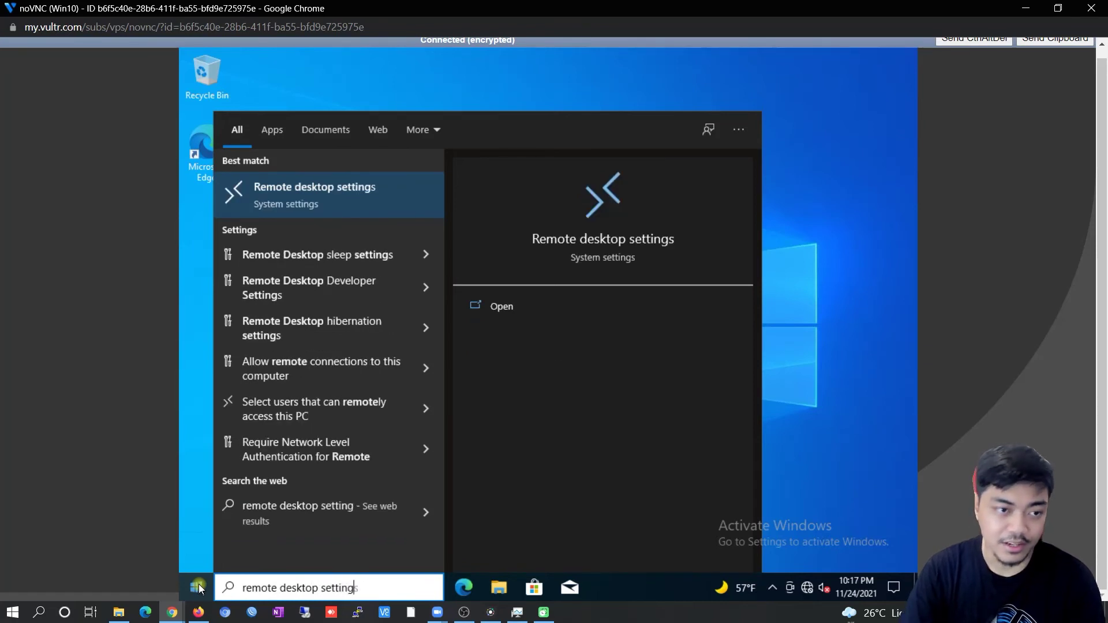
left_click(366, 201)
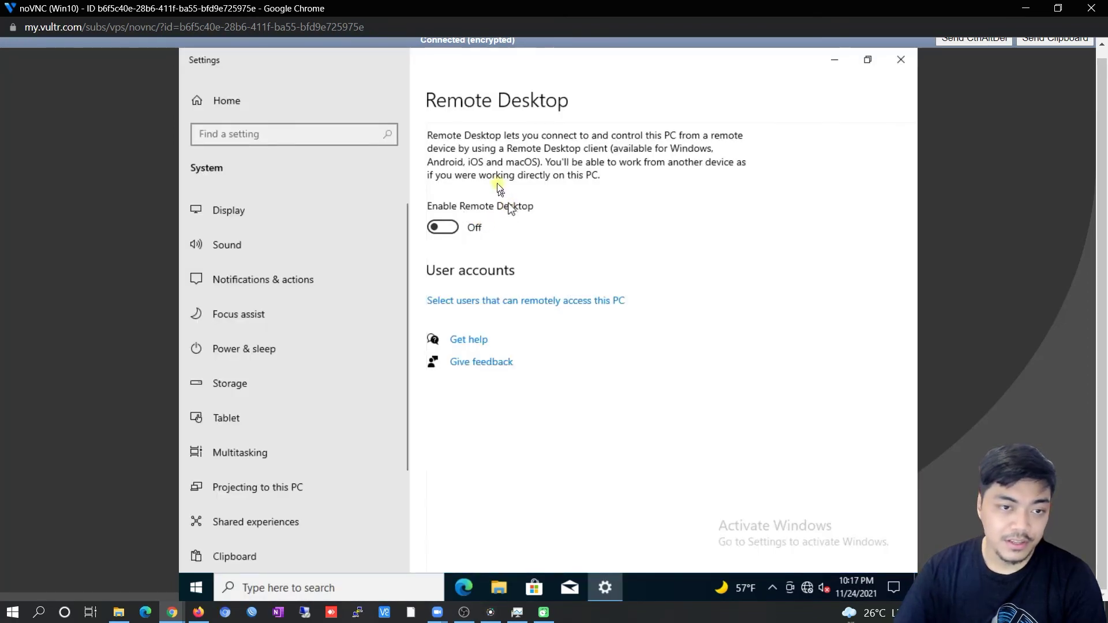
left_click(443, 228)
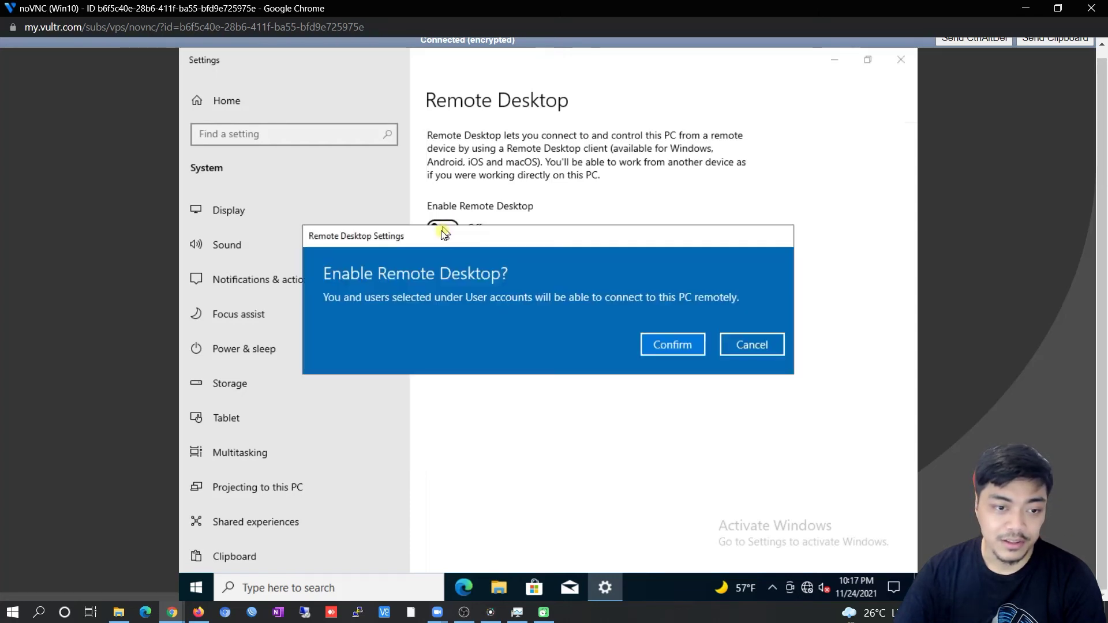
left_click(658, 343)
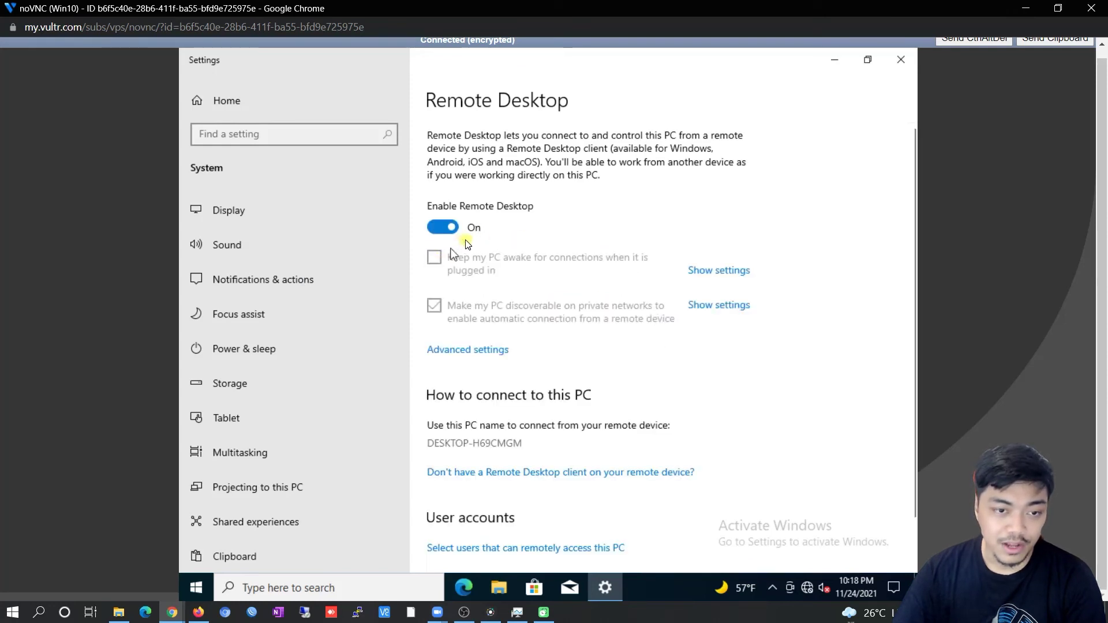
Copy the Win10 instance's IP address 108.61.220.47 from its overview page and enter it in Remote Desktop Connection with user name Debrislinux.
left_click(1023, 10)
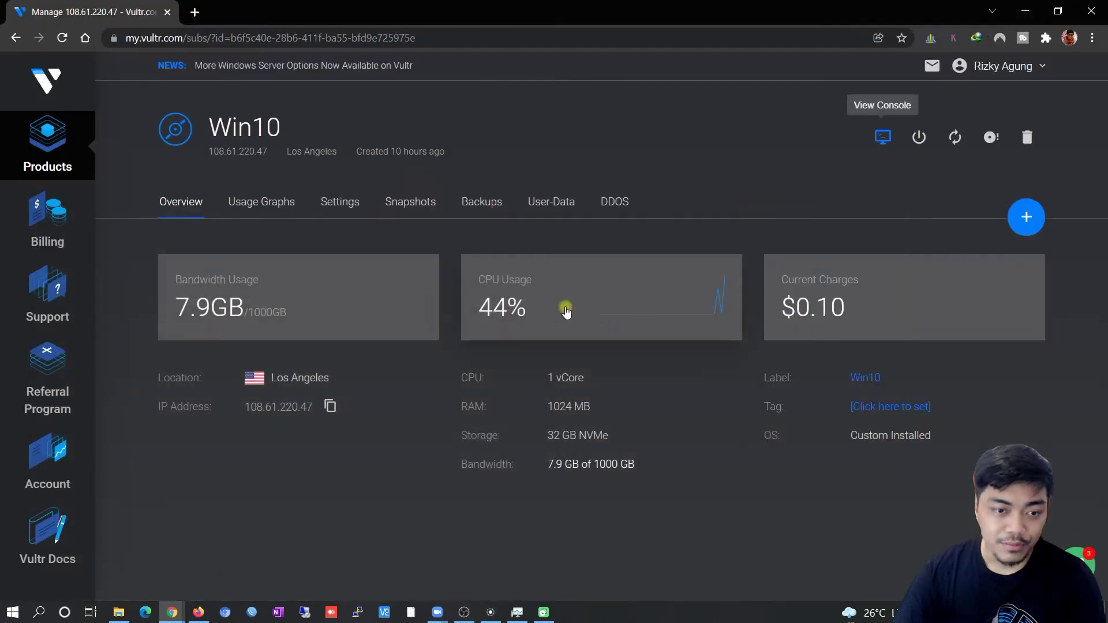
left_click(330, 406)
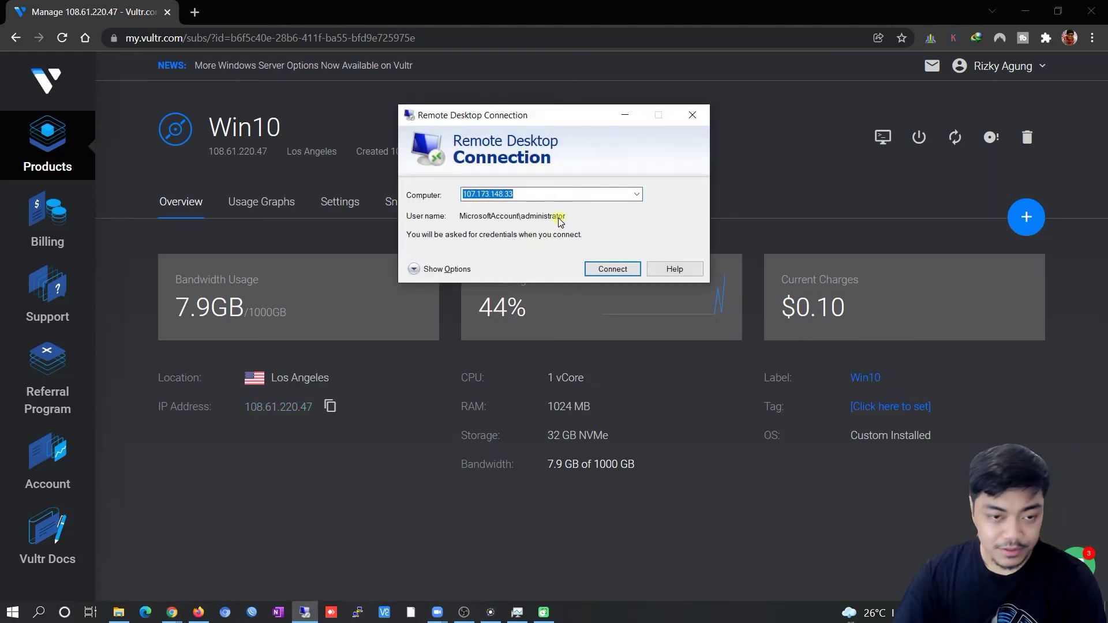
key("ctrl+v")
left_click(439, 269)
left_click(525, 263)
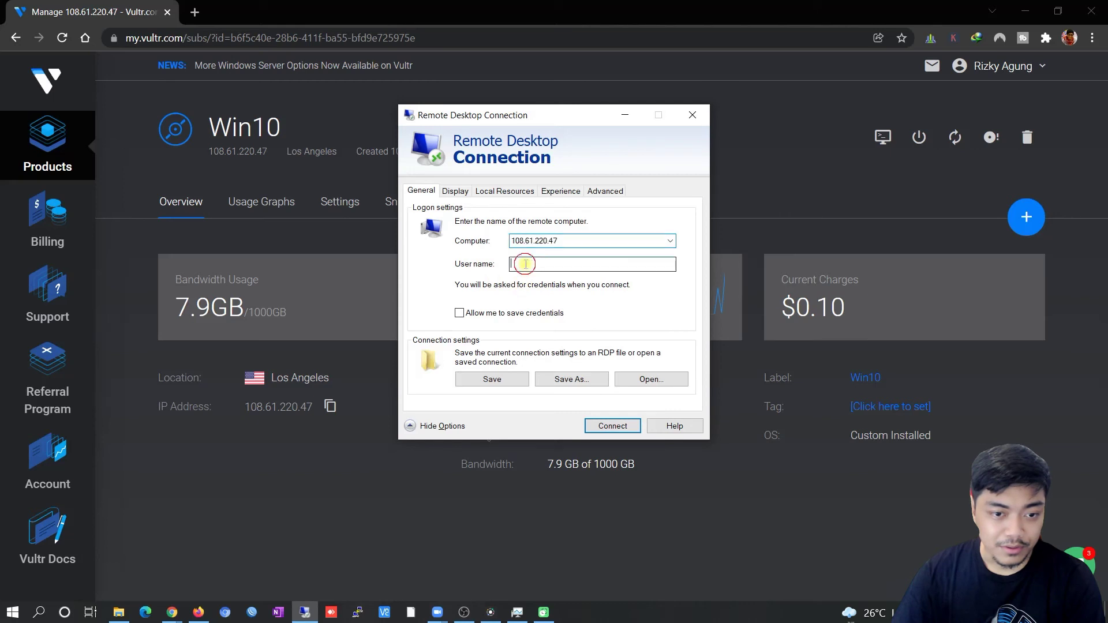
type("a")
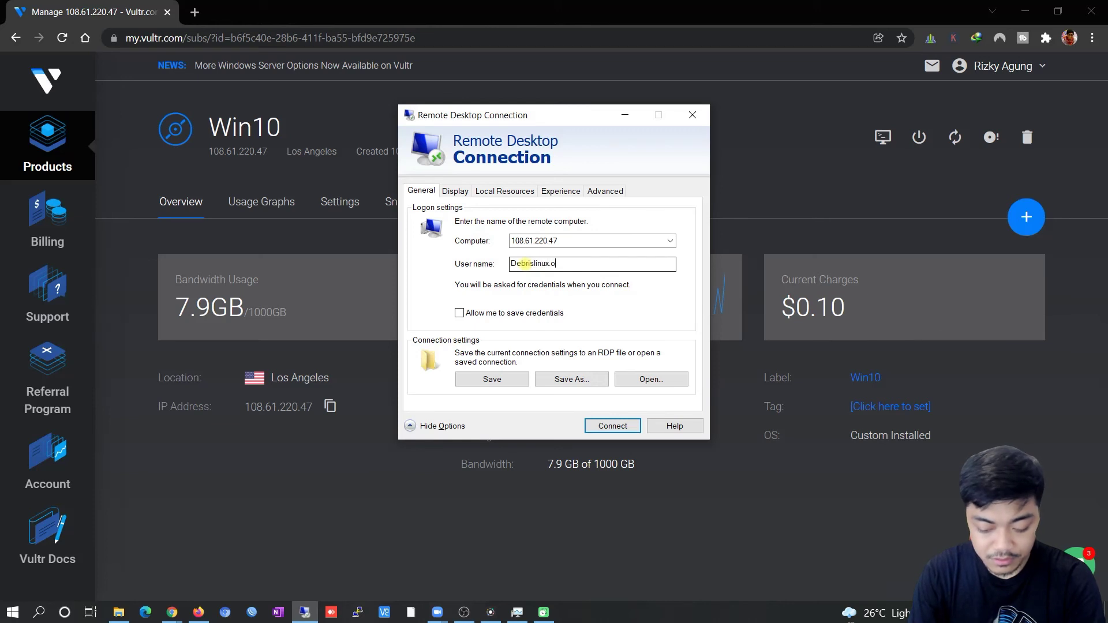
Connect to 108.61.220.47, entering the account password and accepting the untrusted certificate.
left_click(611, 427)
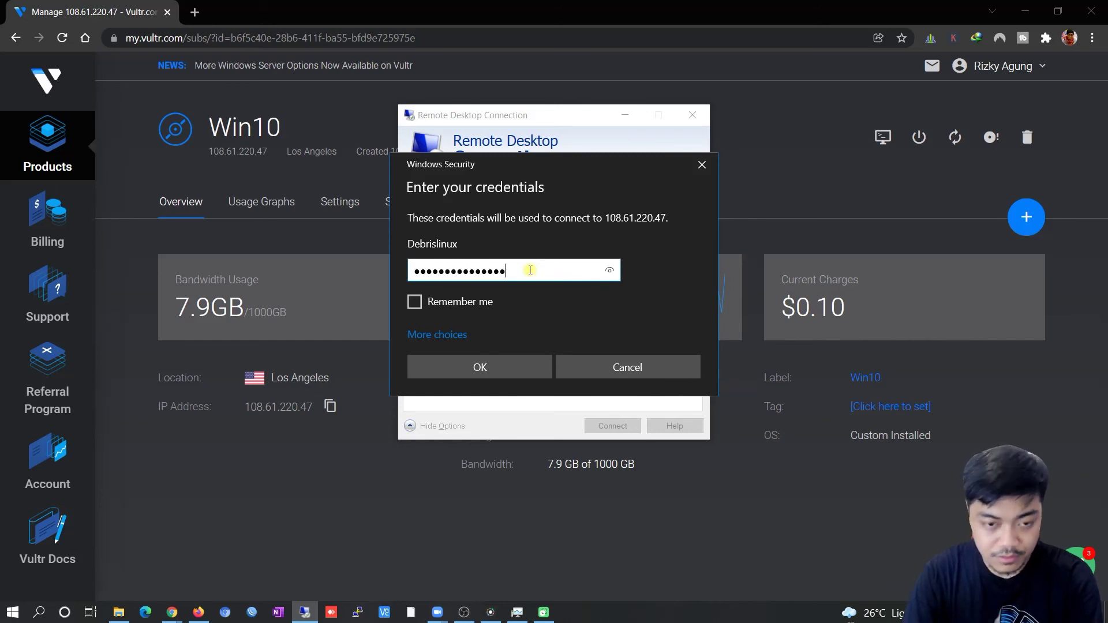
key("Return")
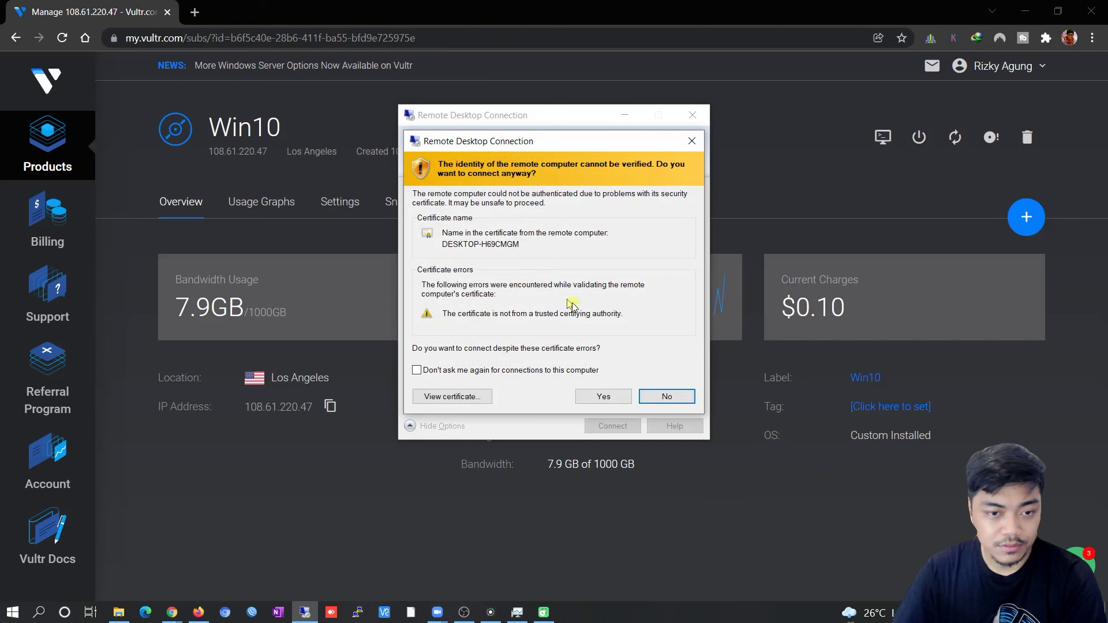
left_click(608, 391)
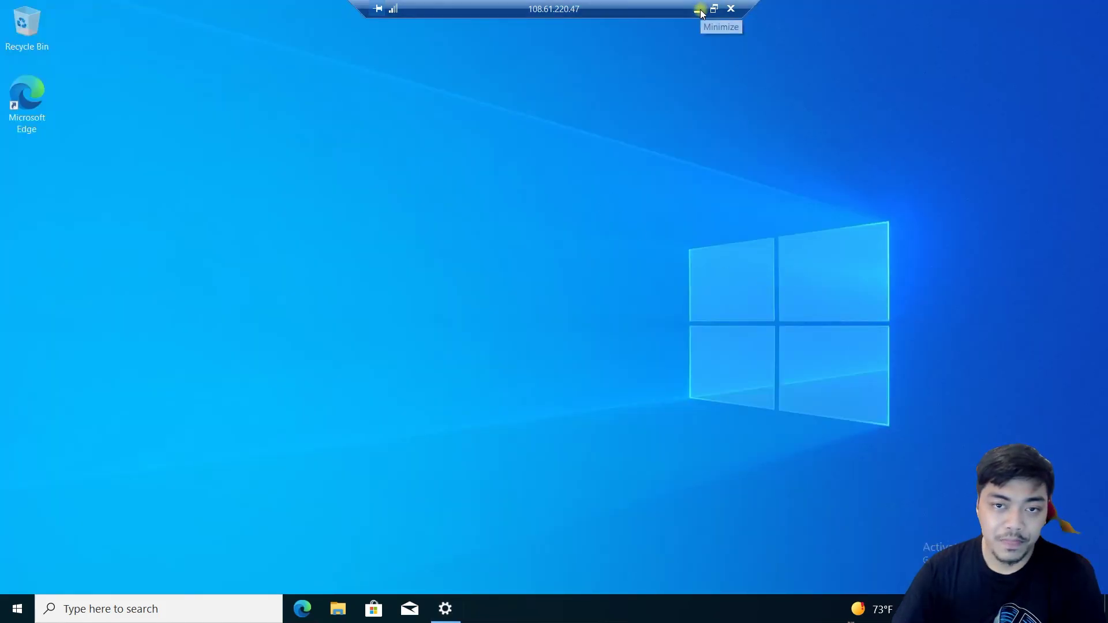
Minimize the 108.61.220.47 remote session and go back to the Vultr products list.
left_click(696, 9)
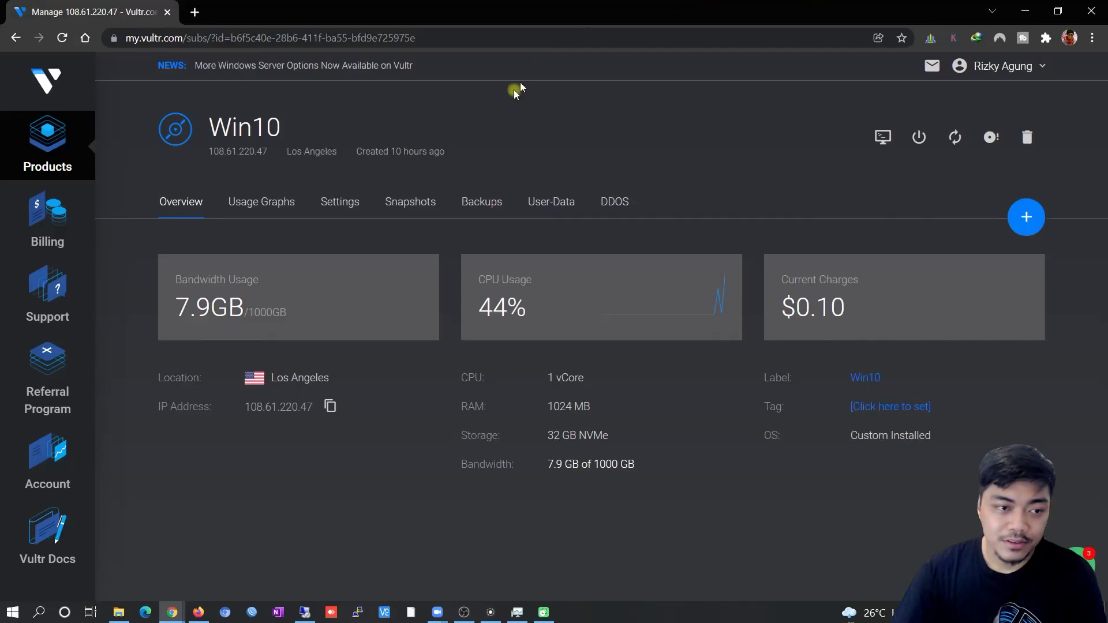
left_click(46, 137)
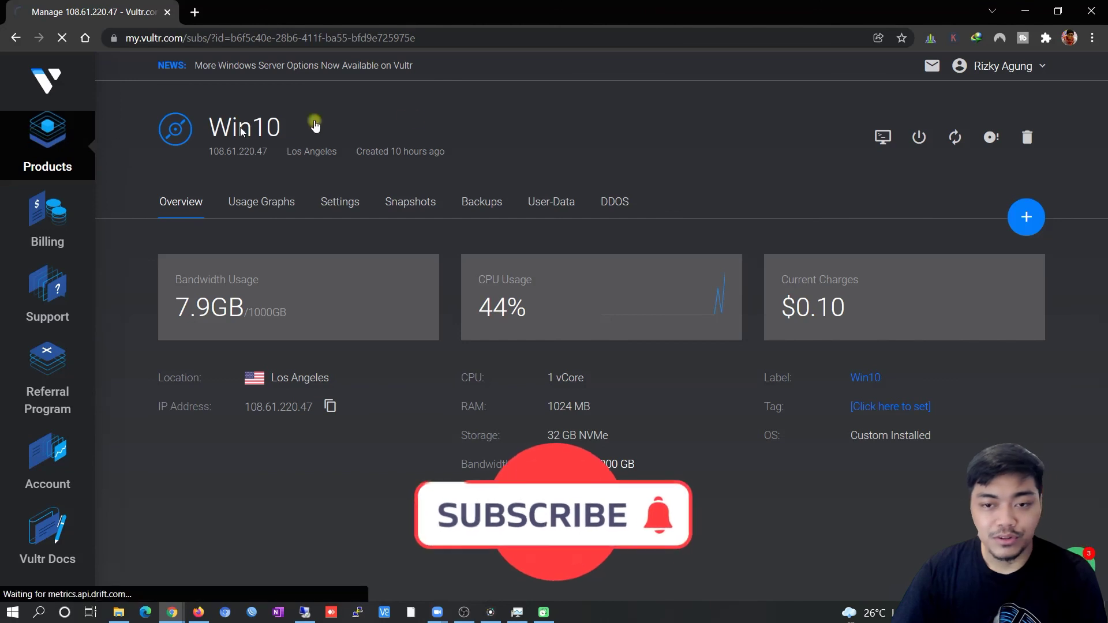